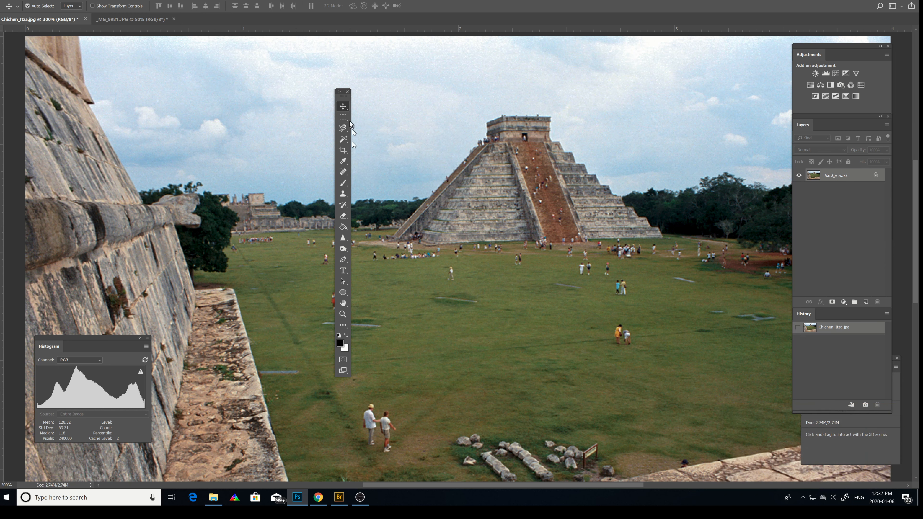
Move the floating tool palette off the photo and place a rectangular marquee selection around the pyramid.
left_click_drag(342, 97, 11, 40)
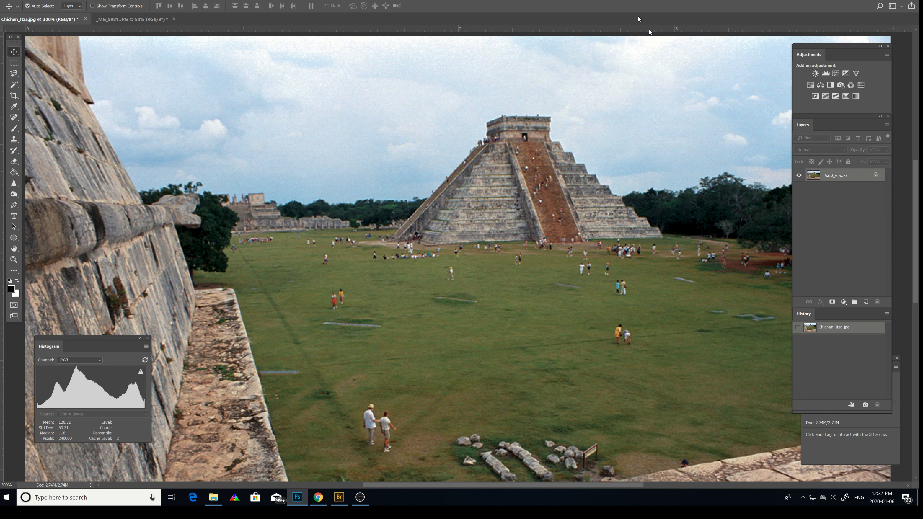
left_click(14, 63)
left_click_drag(344, 89, 702, 298)
left_click_drag(523, 203, 527, 207)
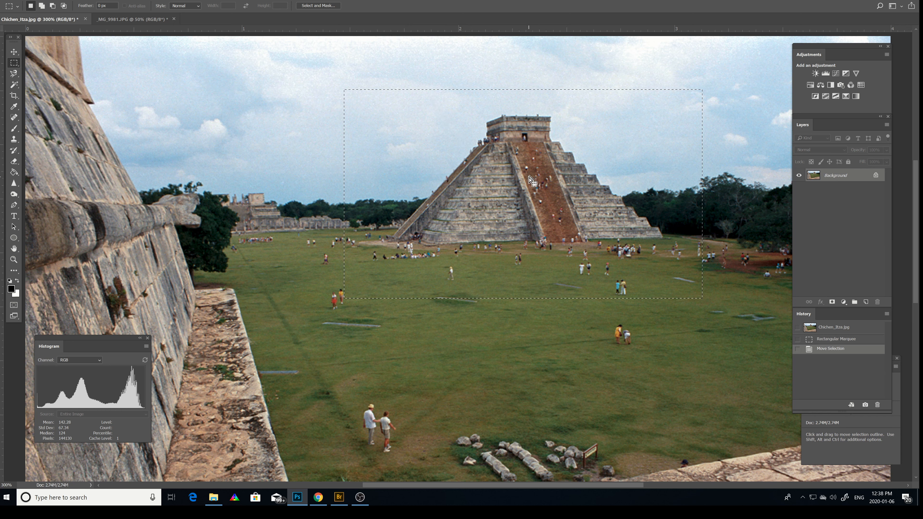
mouse_move(530, 180)
left_mouse_down()
mouse_move(517, 178)
mouse_move(538, 182)
left_mouse_up()
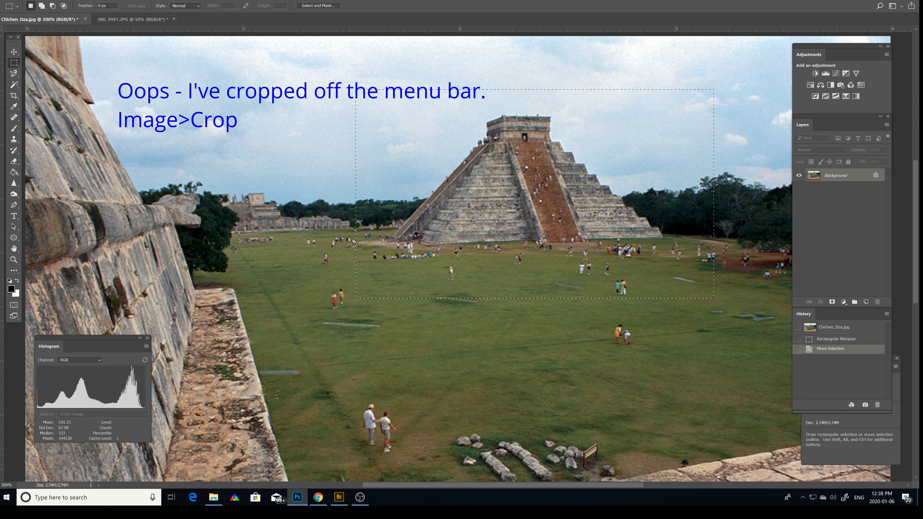
Crop the photo to the rectangular selection around the pyramid and deselect.
left_click(49, 0)
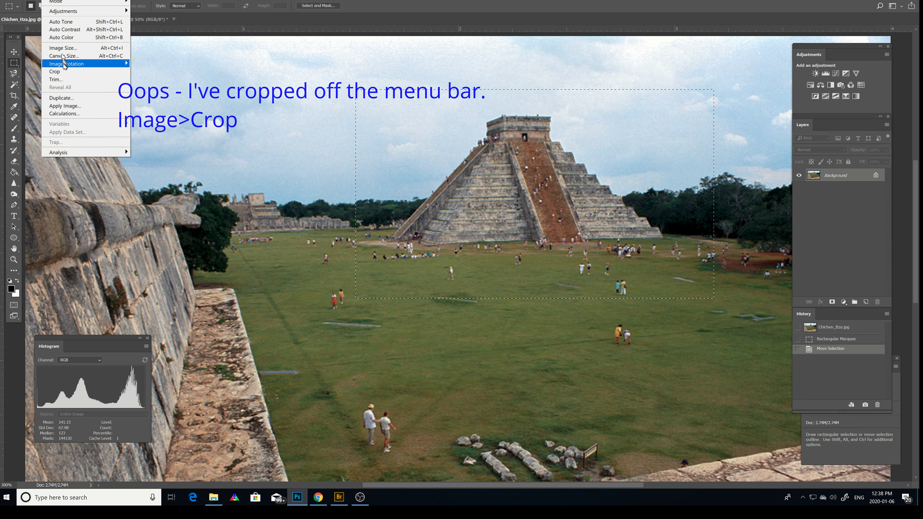
left_click(60, 71)
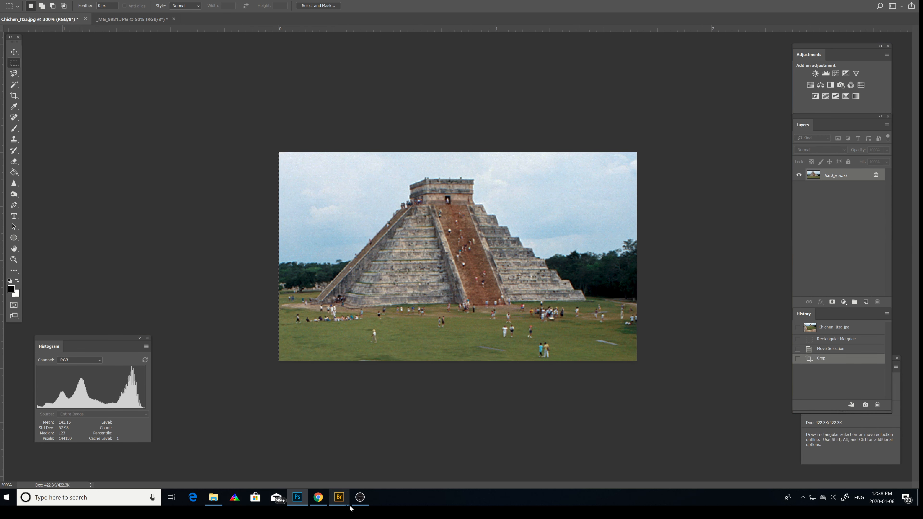
mouse_move(360, 497)
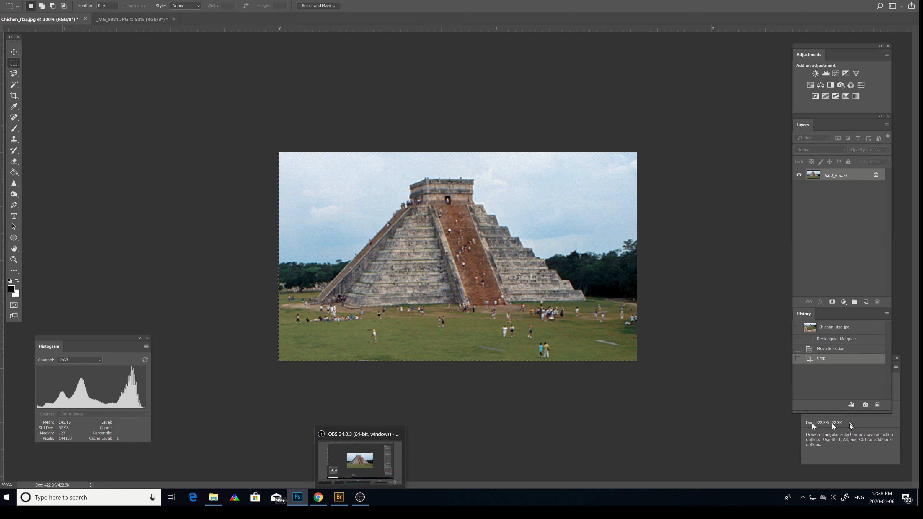
key("ctrl+d")
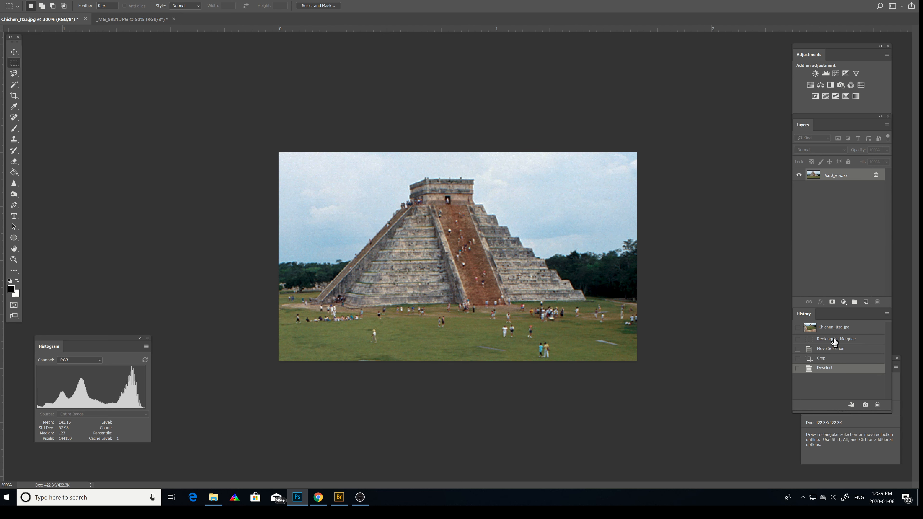
Revert the photo to its original opened state in the history.
left_click(833, 329)
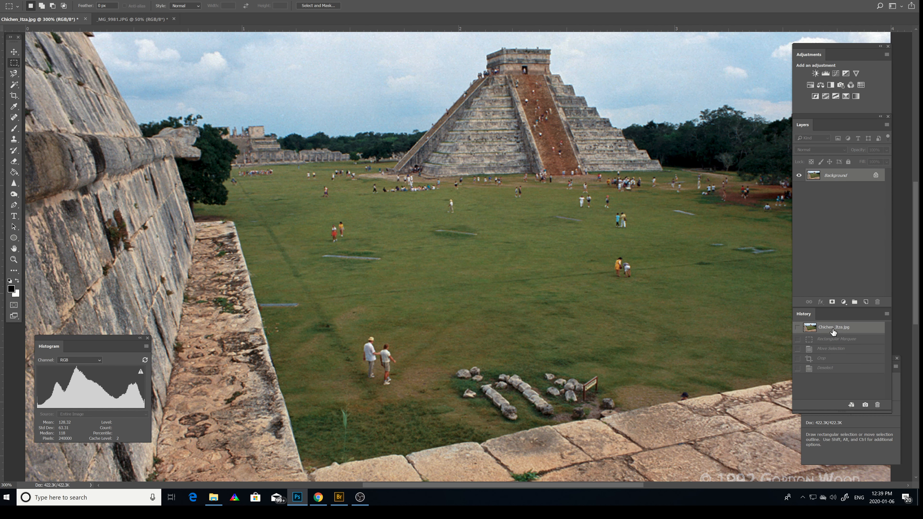
scroll(654, 288, "up", 3)
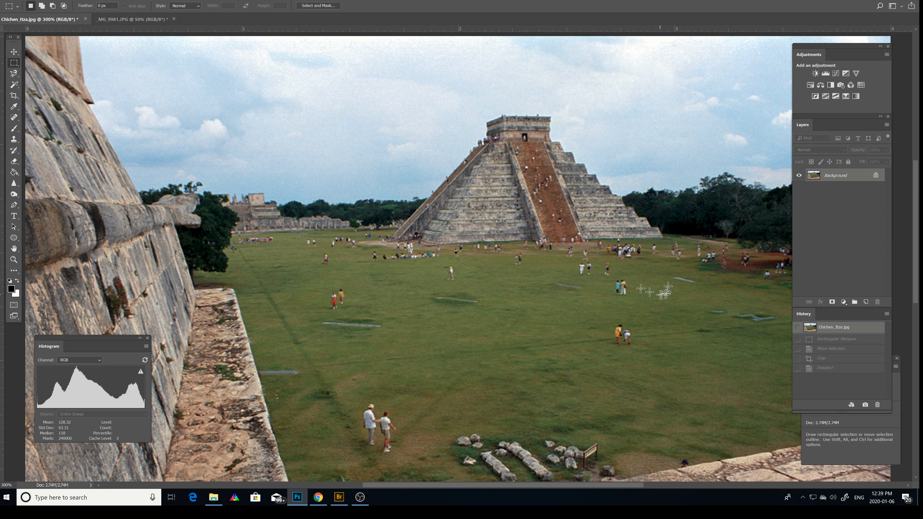
Draw an elliptical marquee selection and reposition it so it is centred over the pyramid.
left_click(17, 64)
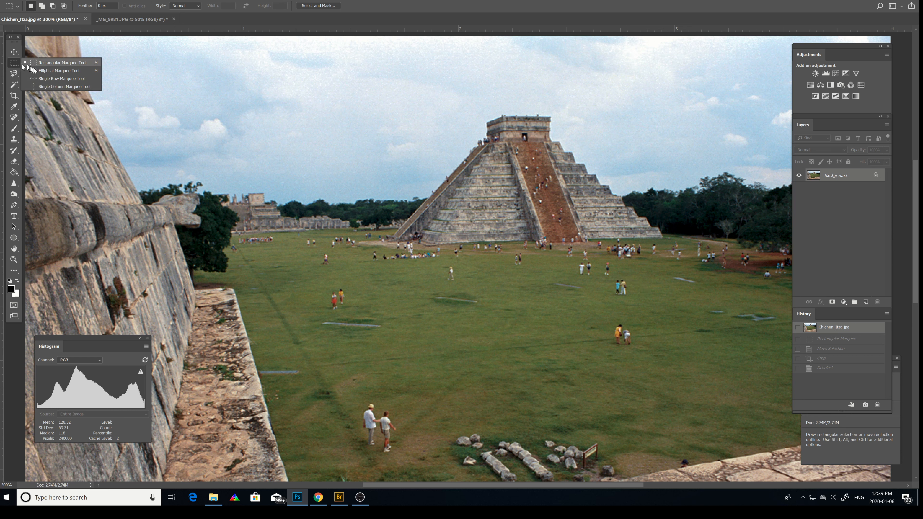
left_click(41, 70)
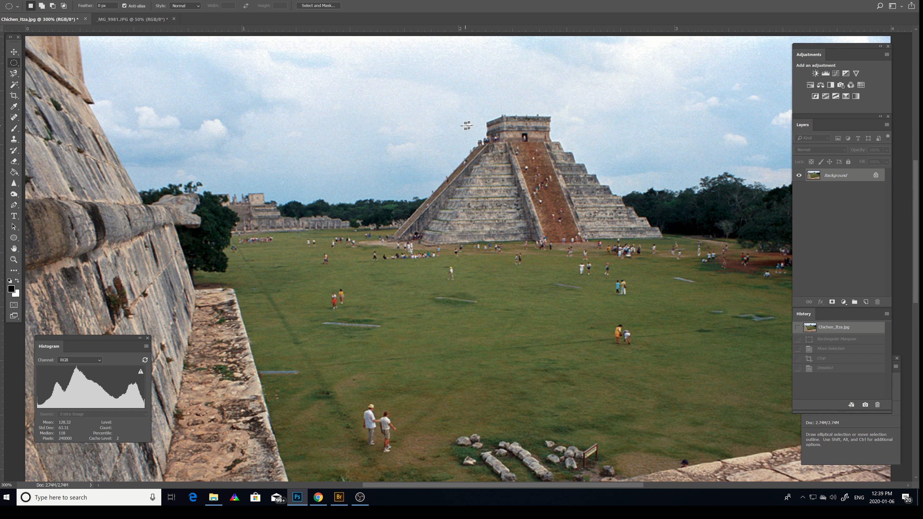
left_click_drag(452, 125, 668, 285)
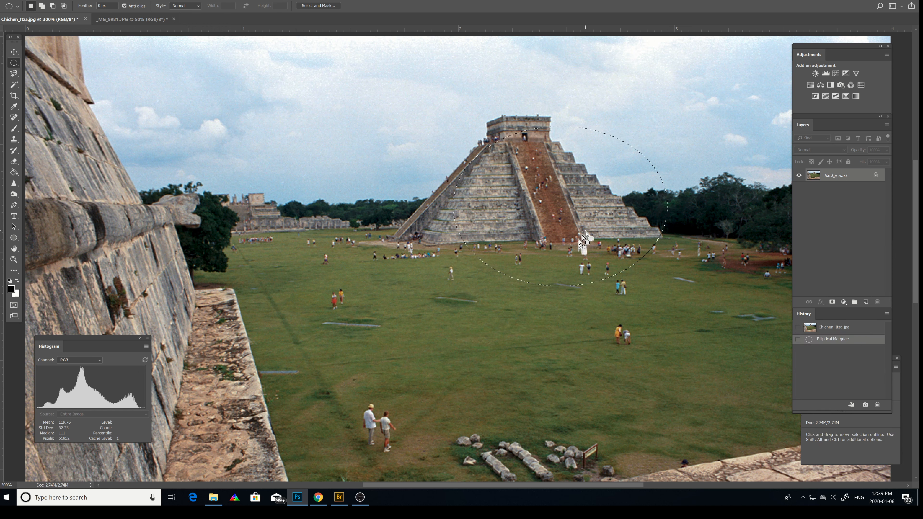
left_click_drag(578, 222, 545, 204)
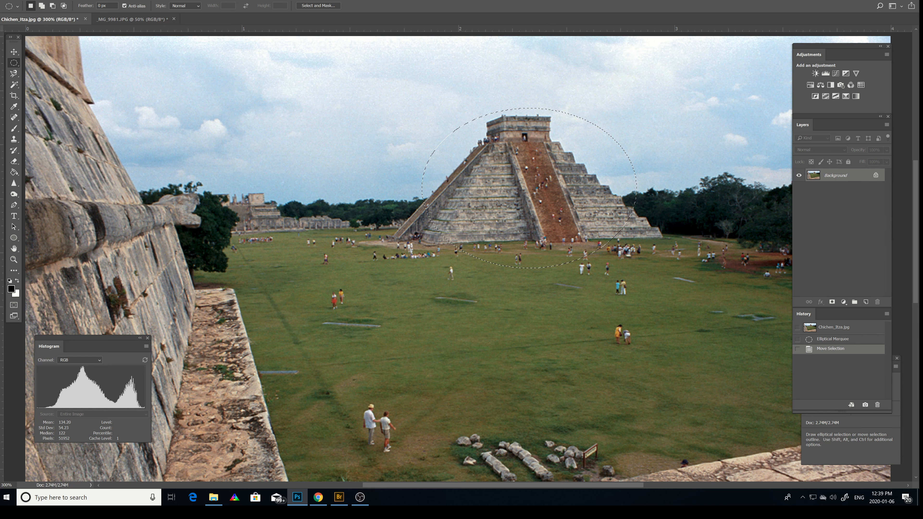
Crop the photo to the elliptical selection, and step back in the history to the moved selection before the crop.
left_click(47, 0)
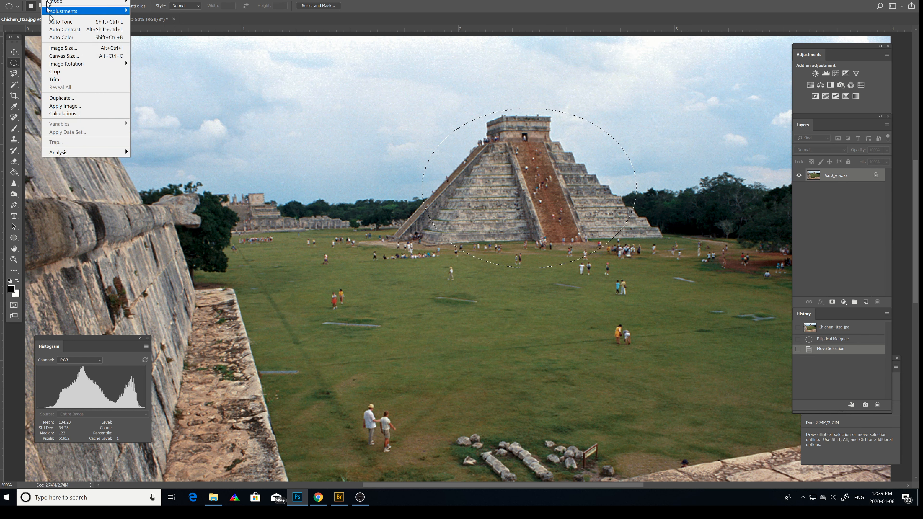
left_click(60, 73)
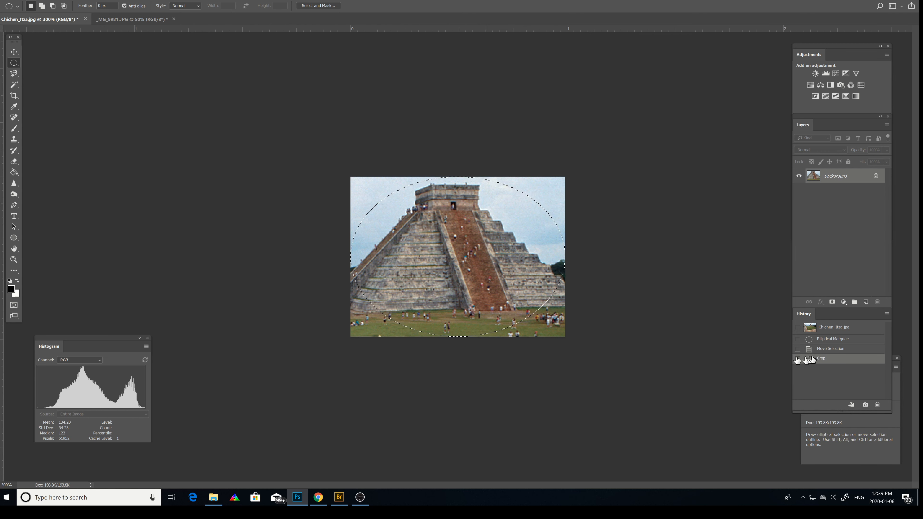
left_click(825, 341)
left_click(825, 348)
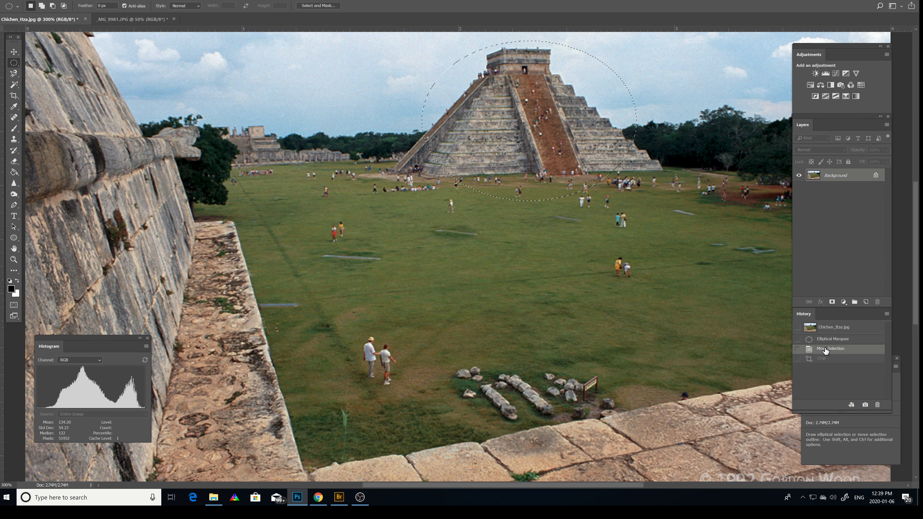
scroll(493, 286, "up", 2)
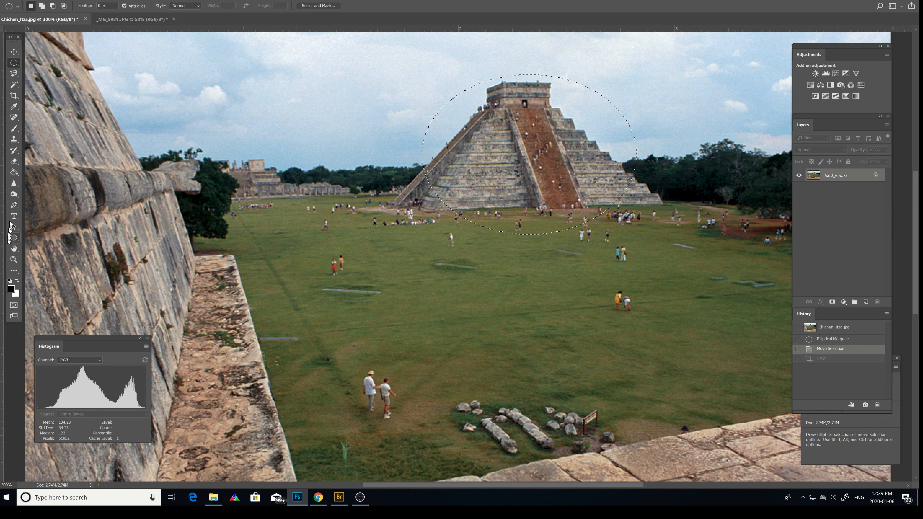
Choose the Brush tool and set the foreground color to pink, #db76d0.
left_click(15, 130)
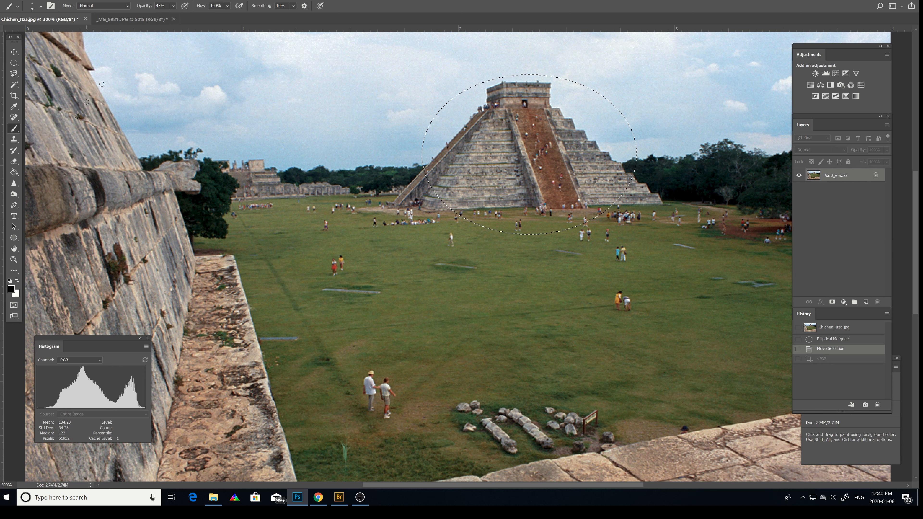
left_click(12, 289)
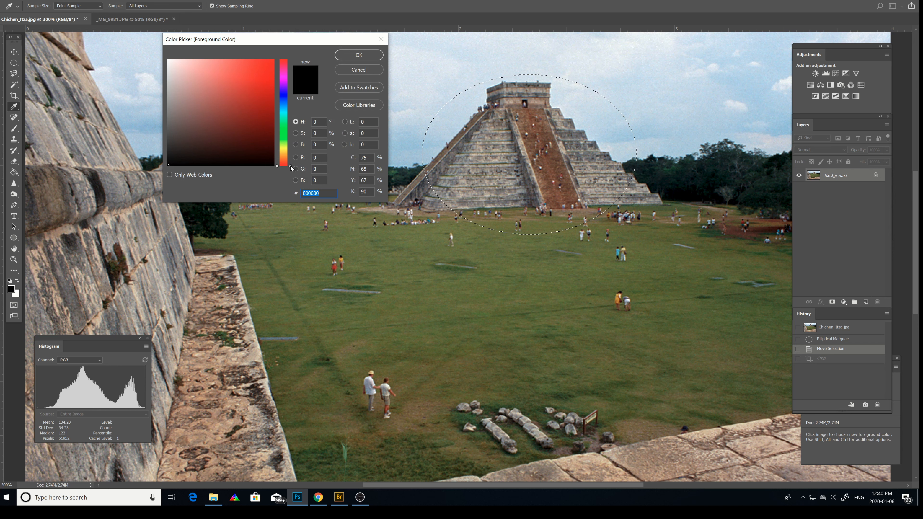
left_click(287, 159)
left_click_drag(288, 160, 290, 76)
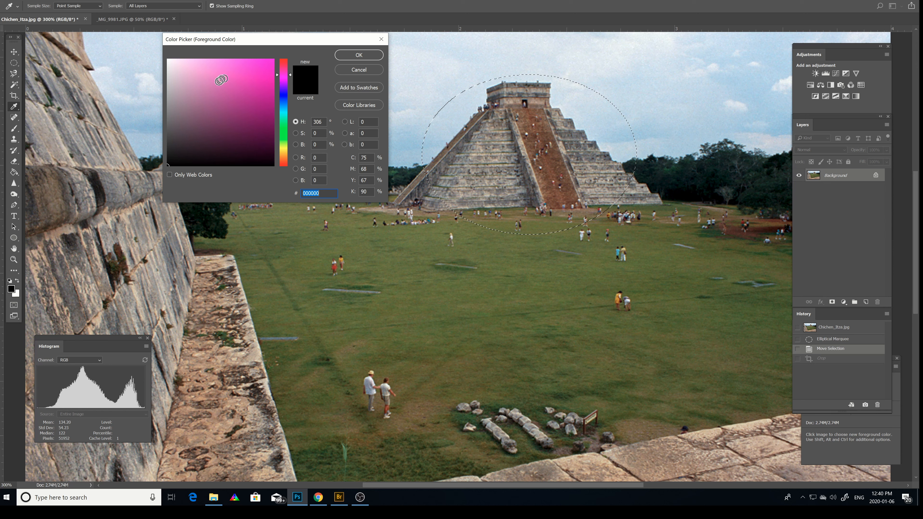
left_click(217, 74)
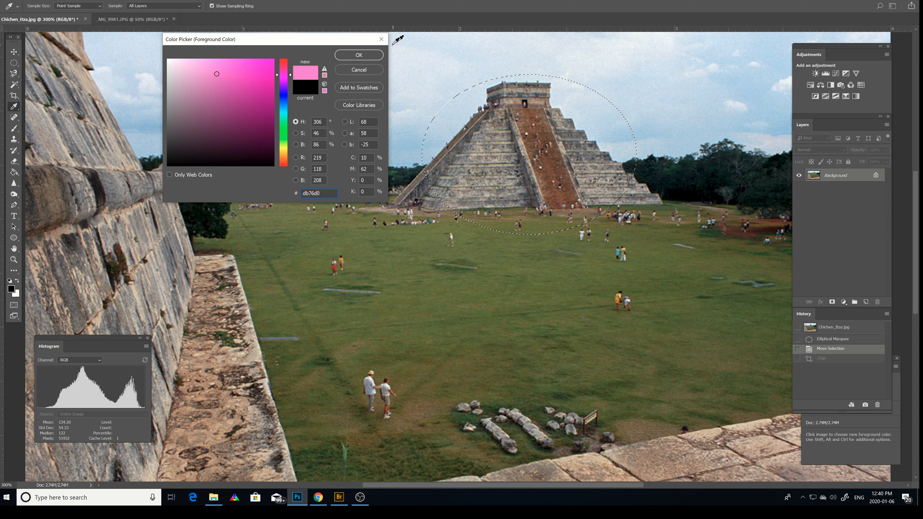
left_click(359, 55)
key("b")
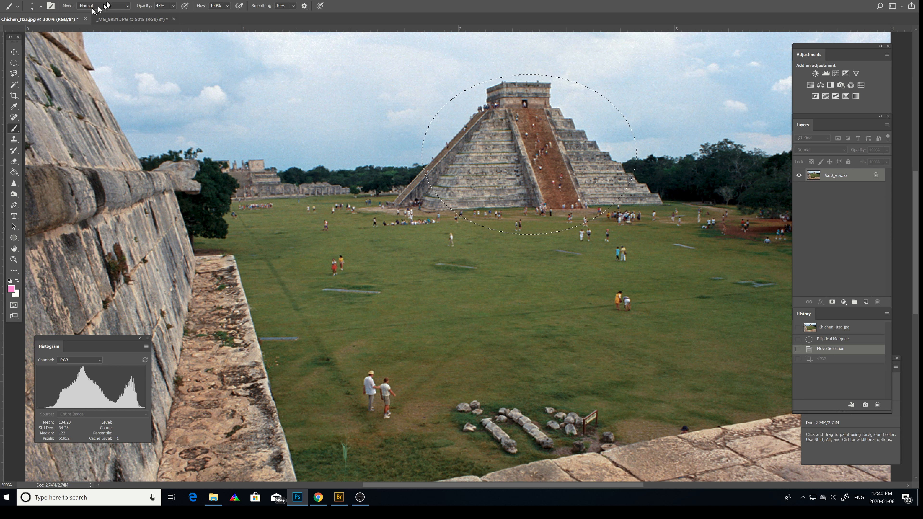
Enlarge the brush to about 95 px and paint pink over the elliptical selection, also trying a stroke outside it.
left_click(42, 6)
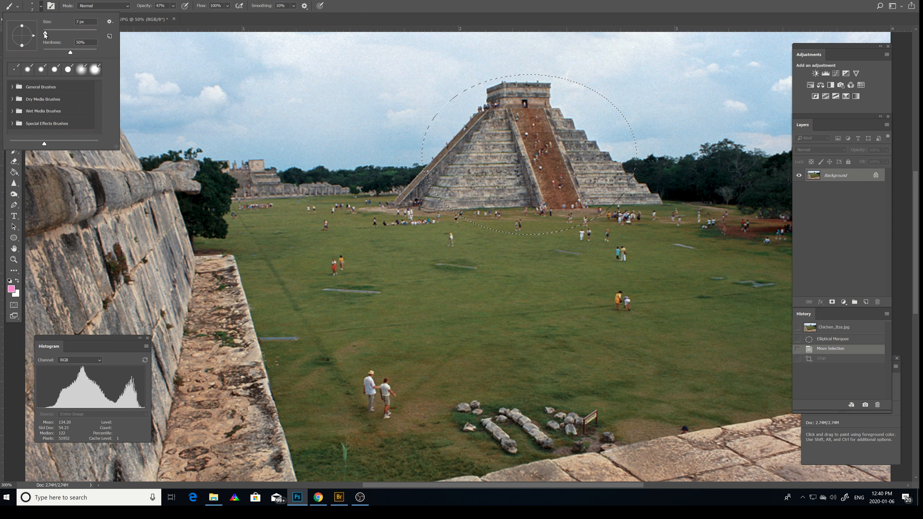
left_click_drag(45, 32, 69, 35)
left_click_drag(467, 119, 481, 119)
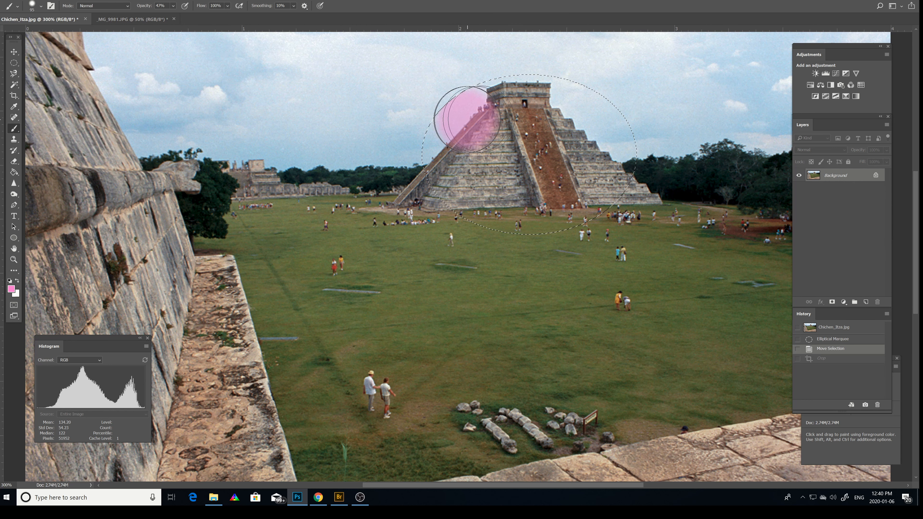
mouse_move(570, 109)
left_mouse_down()
mouse_move(432, 103)
mouse_move(402, 154)
mouse_move(628, 144)
mouse_move(450, 109)
mouse_move(578, 171)
mouse_move(508, 182)
left_mouse_up()
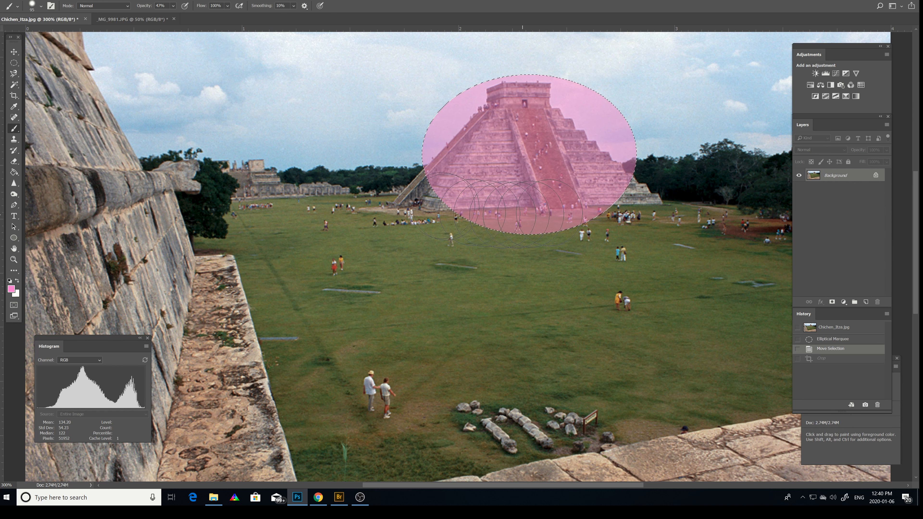
left_click_drag(250, 134, 249, 134)
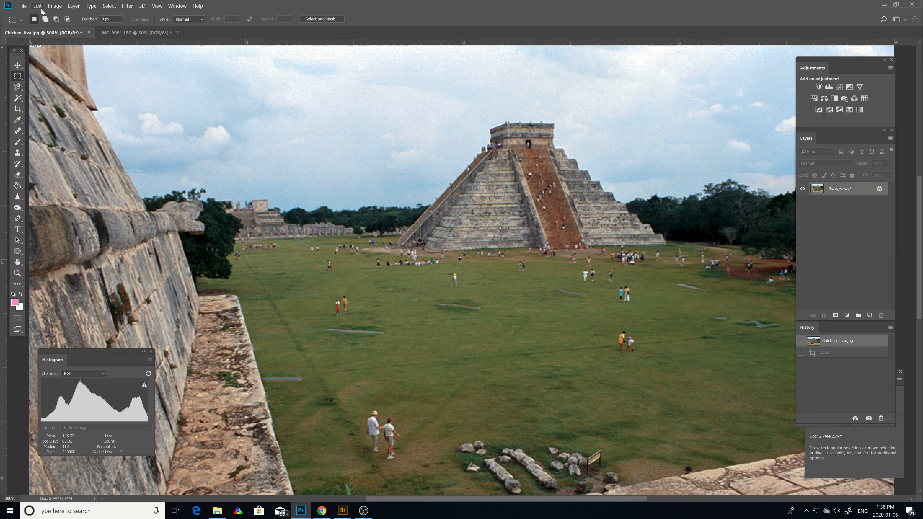
left_click(53, 6)
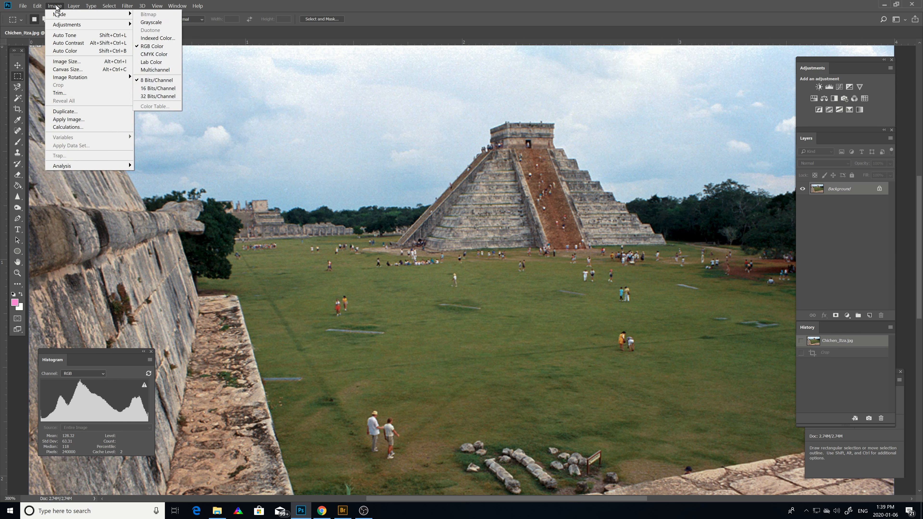
mouse_move(202, 6)
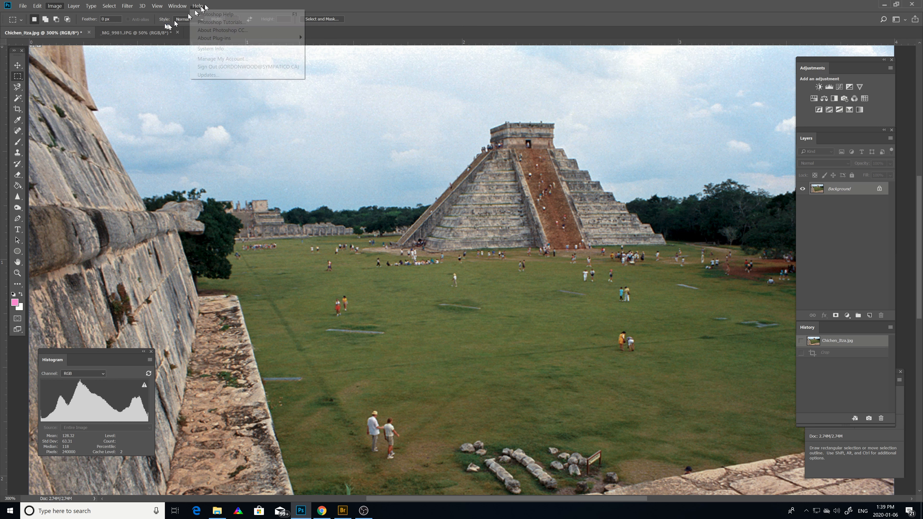
left_click(202, 122)
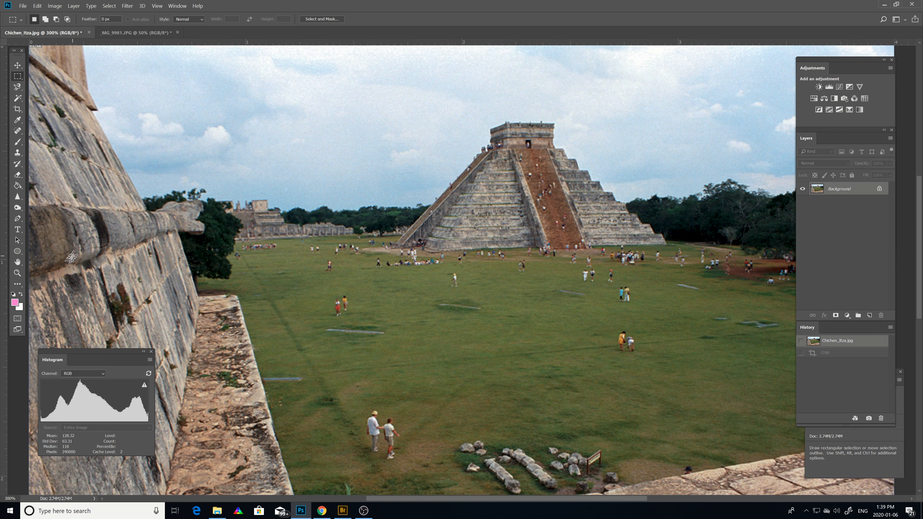
Crop the photo with the Crop tool to a 3:2 frame around the pyramid, and revert it to its original state.
left_click(22, 114)
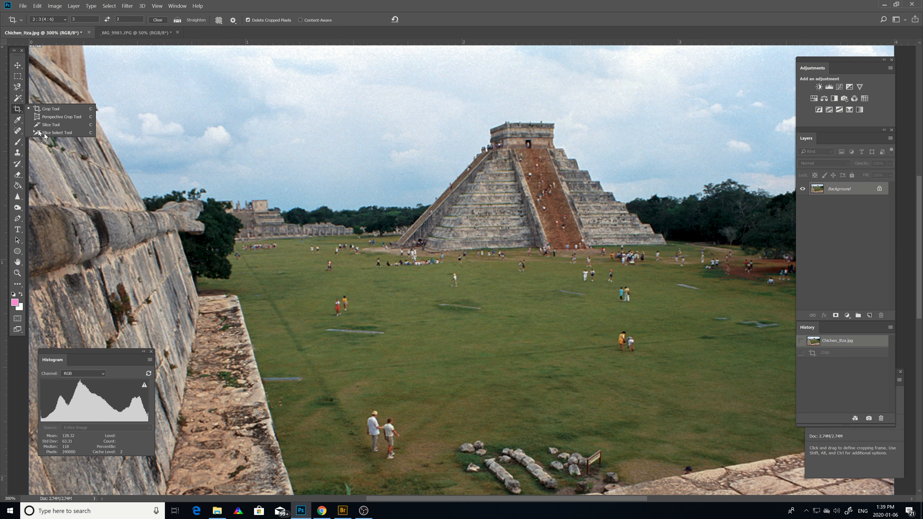
left_click(46, 109)
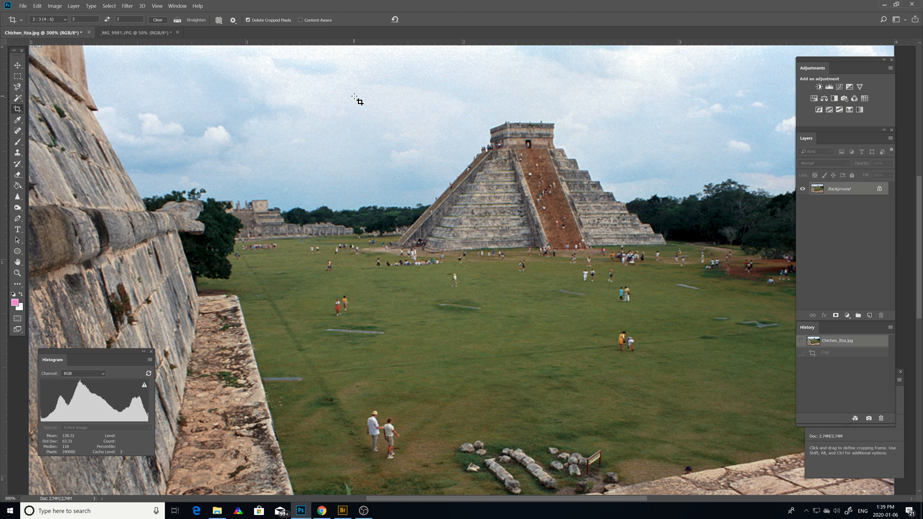
left_click_drag(352, 95, 714, 370)
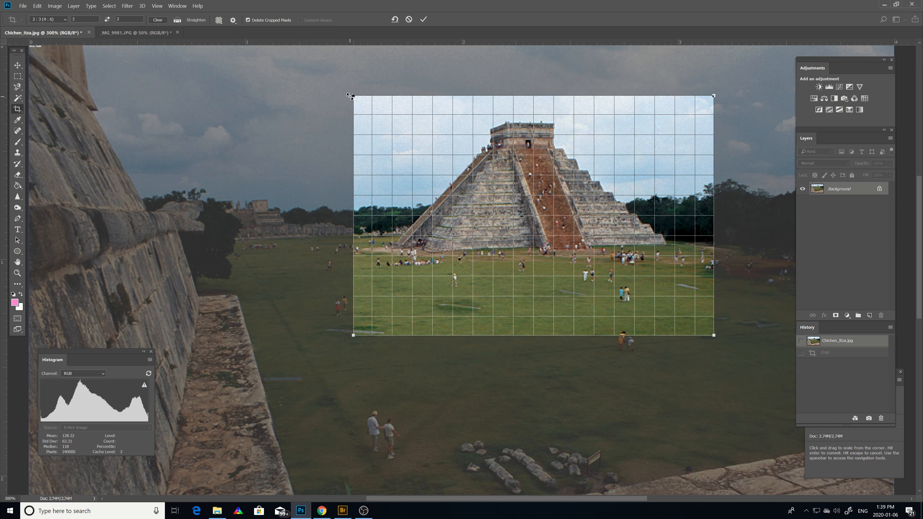
left_click_drag(351, 97, 291, 136)
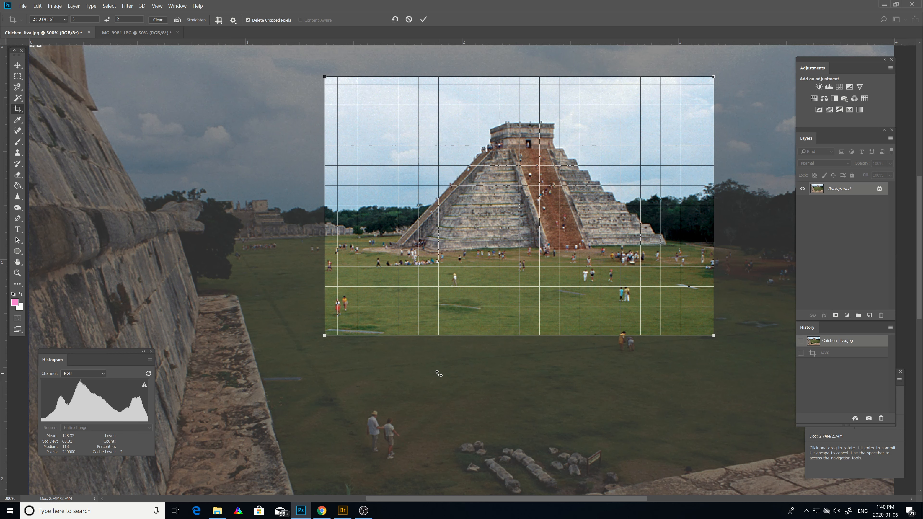
key("Return")
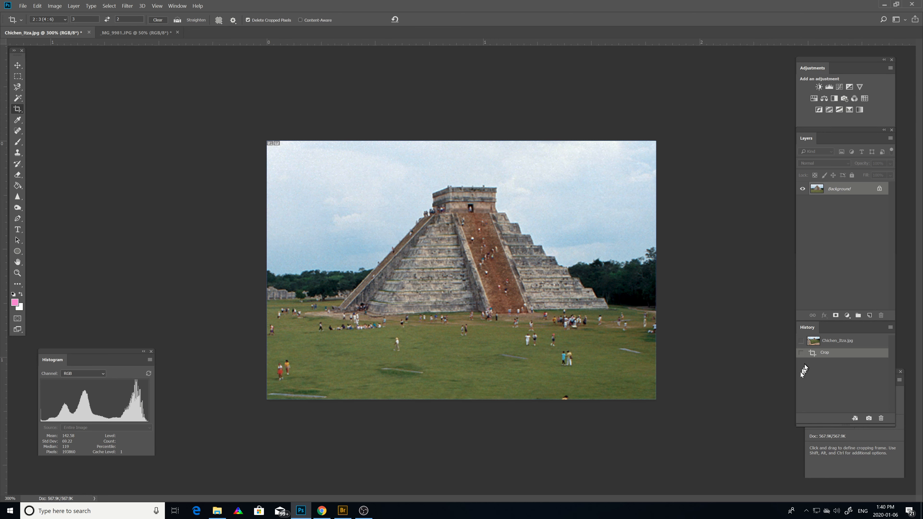
left_click(834, 341)
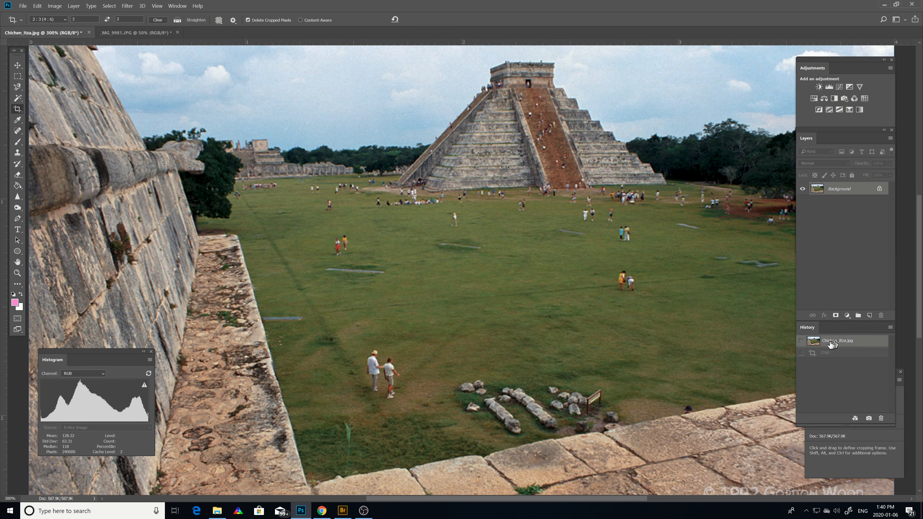
Set the crop option to W x H x Resolution without values, frame the pyramid freely, and pull the frame's top and right edges slightly inward.
scroll(437, 292, "up", 3)
scroll(437, 291, "up", 4)
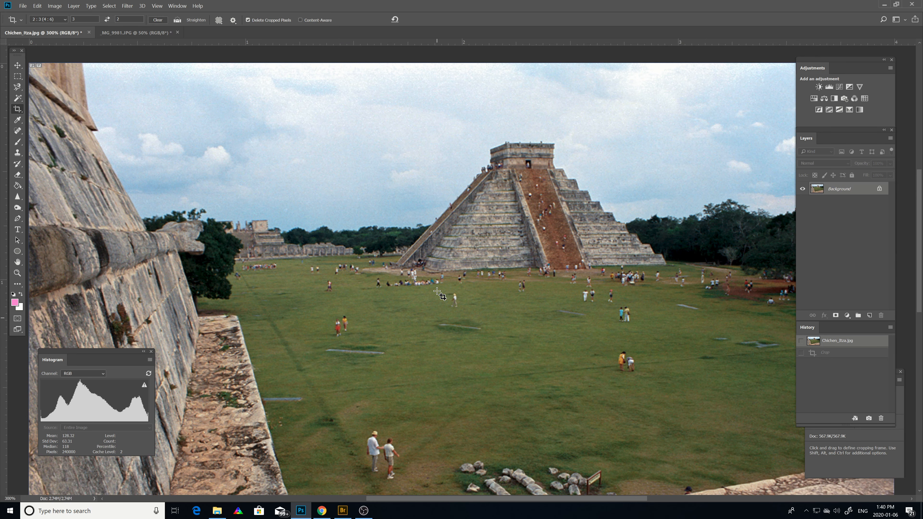
scroll(437, 292, "down", 3)
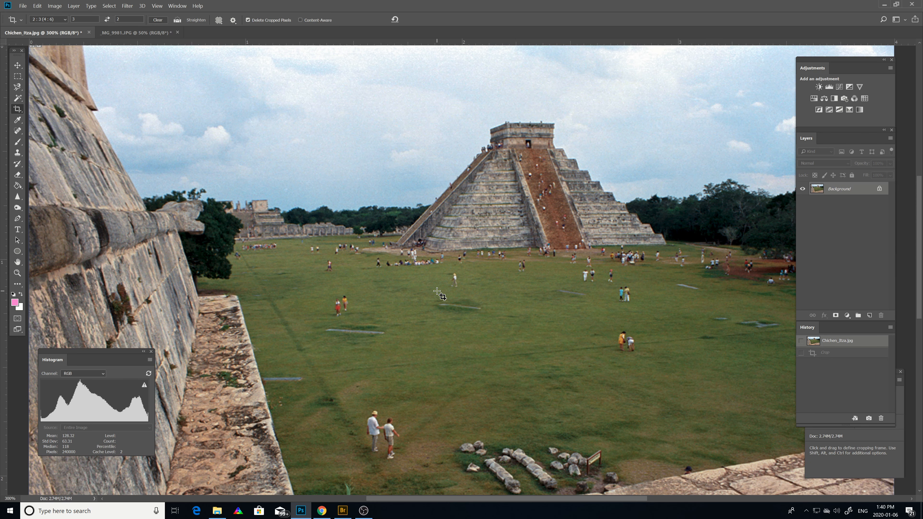
left_click(65, 20)
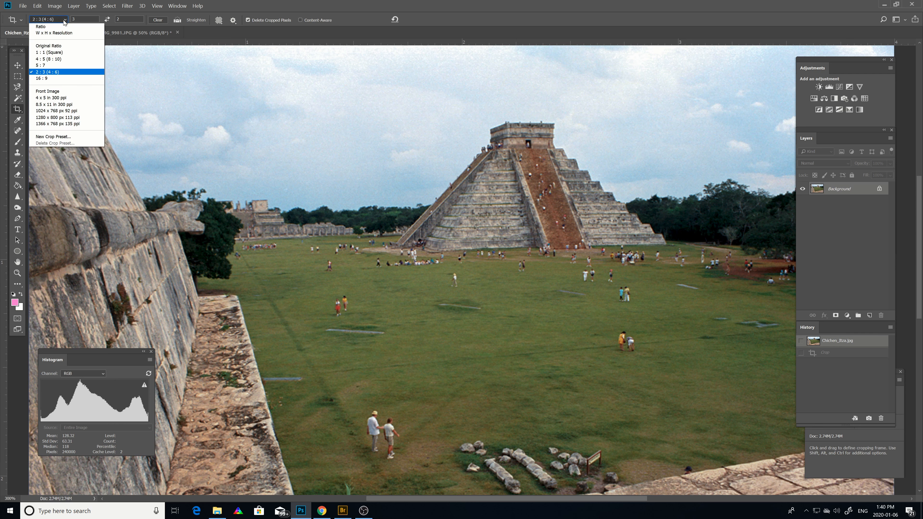
left_click(53, 33)
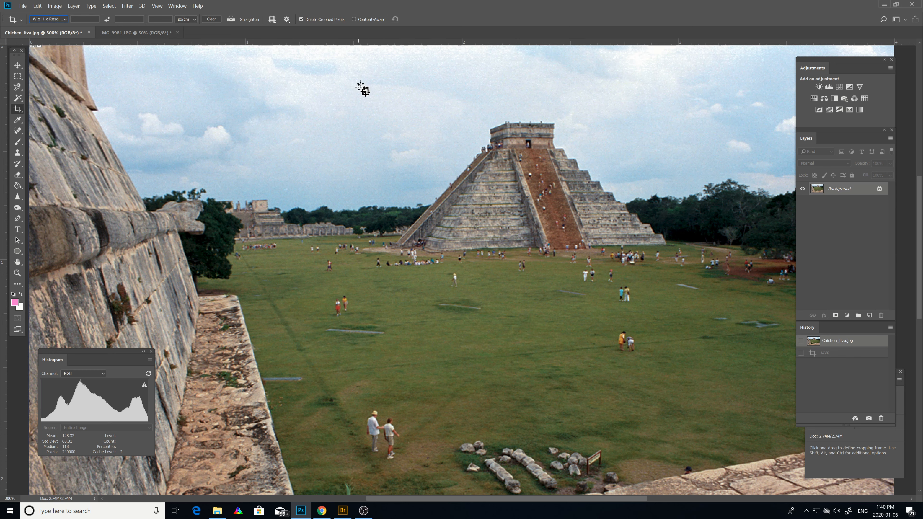
left_click_drag(350, 84, 745, 317)
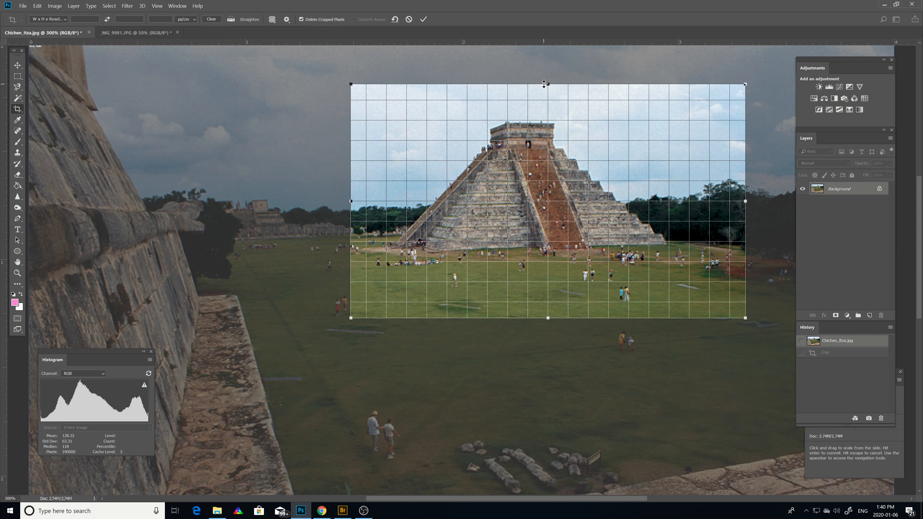
mouse_move(547, 85)
left_mouse_down()
mouse_move(537, 176)
mouse_move(541, 73)
mouse_move(543, 91)
left_mouse_up()
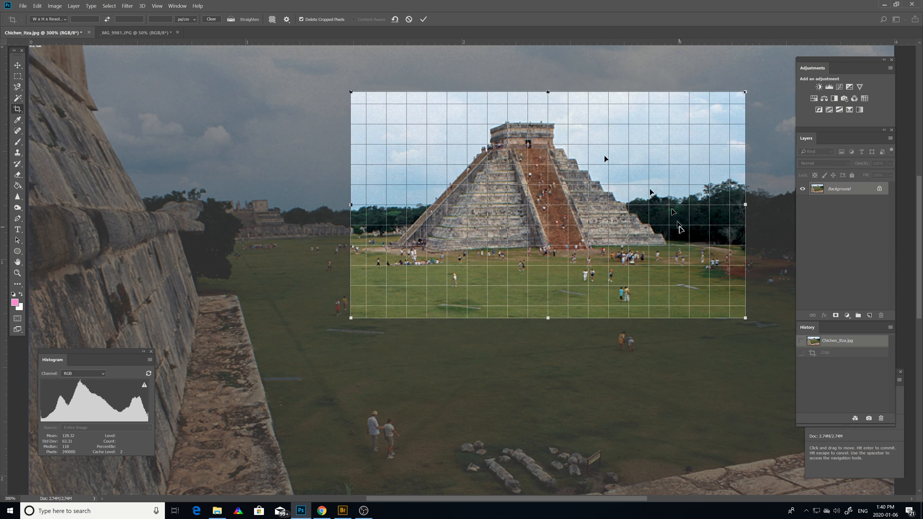
left_click_drag(744, 205, 722, 229)
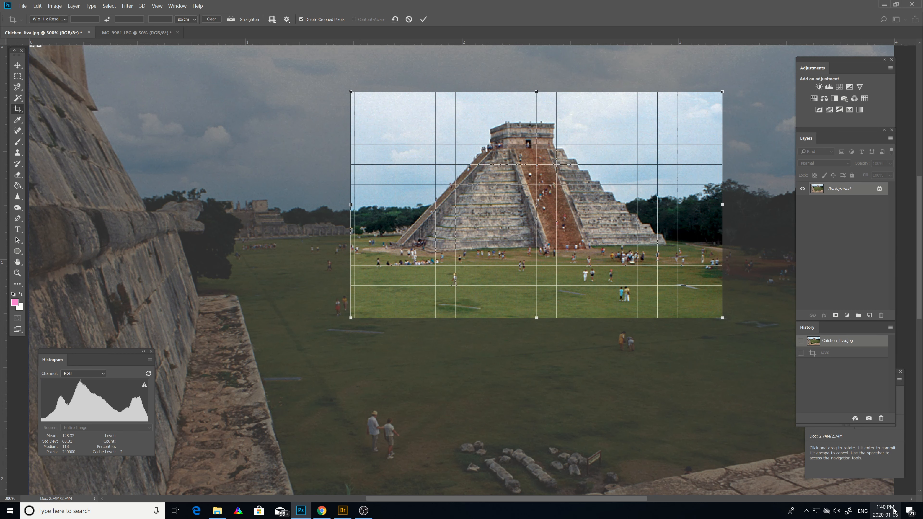
Apply the crop around the pyramid, and return to the original Chichen_Itza.jpg state in the history.
mouse_move(893, 509)
key("Return")
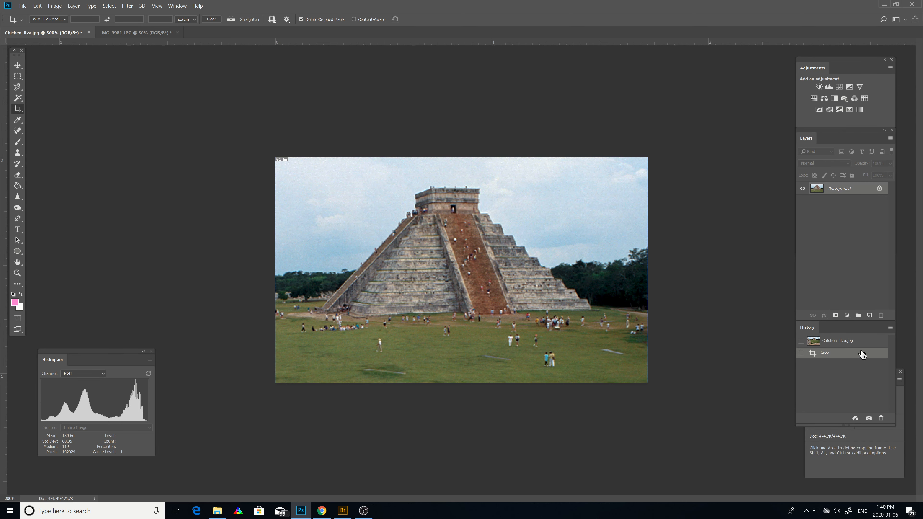
left_click(843, 340)
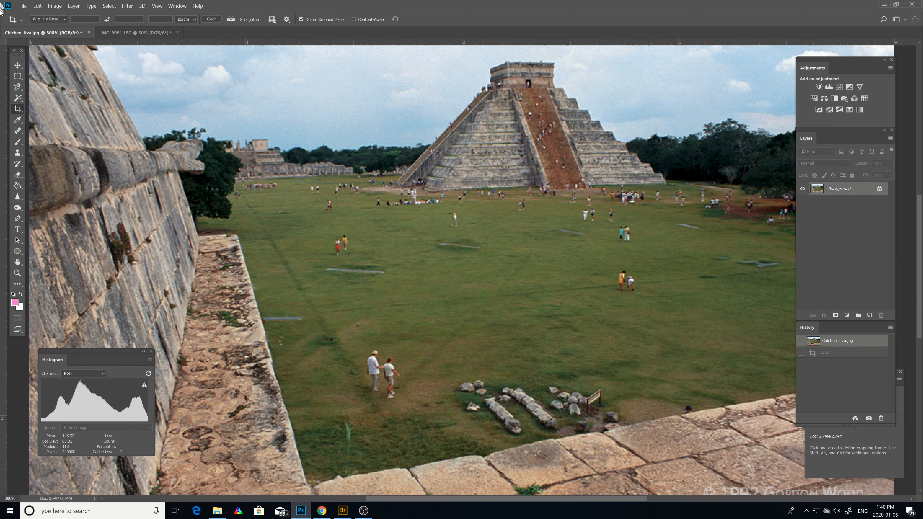
Set the crop ratio to 16 : 9, crop the photo around the pyramid, and revert it to its original state in the history.
left_click(64, 20)
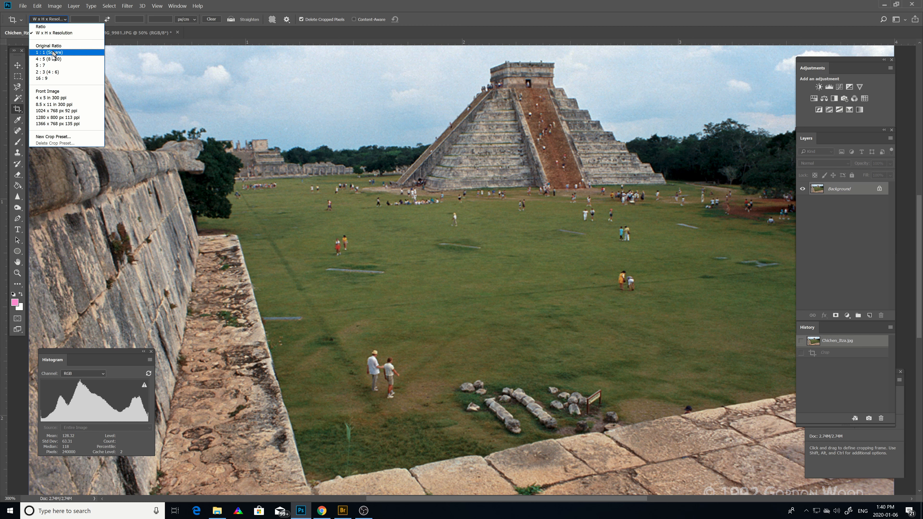
left_click(44, 78)
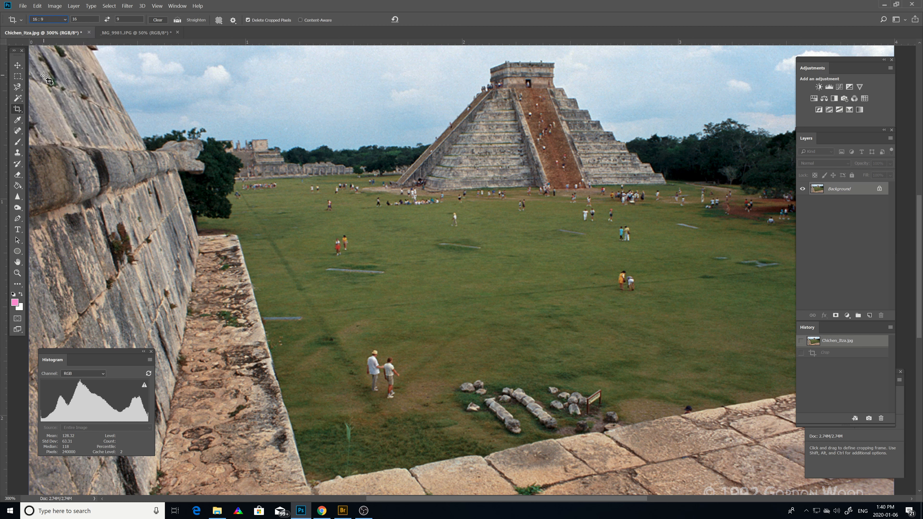
left_click_drag(357, 47, 761, 274)
key("Return")
left_click(842, 343)
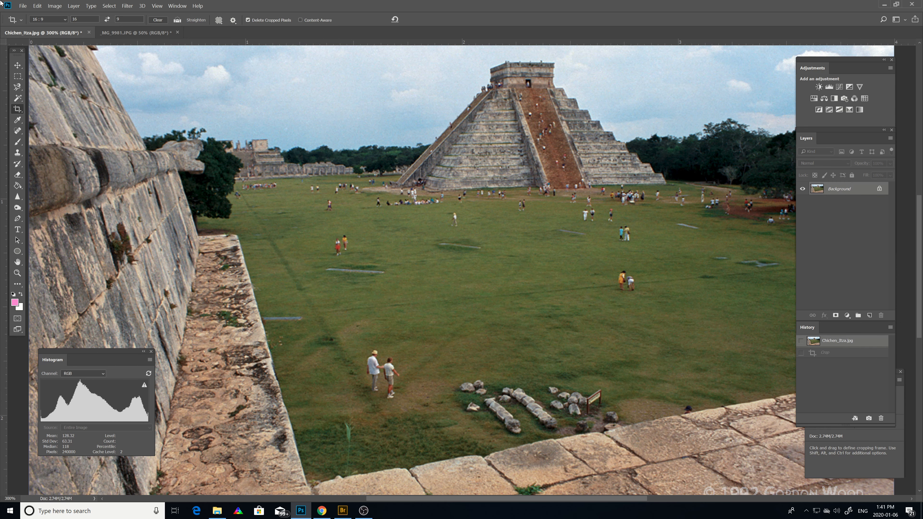
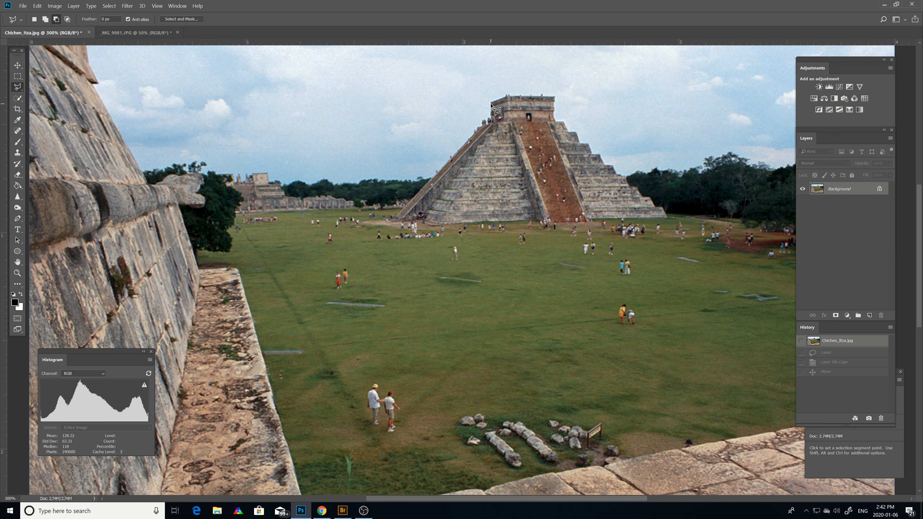
Outline the pyramid with the Polygonal Lasso around its temple, right slope, base and lower left corner.
left_click(491, 103)
left_click(506, 96)
left_click(554, 98)
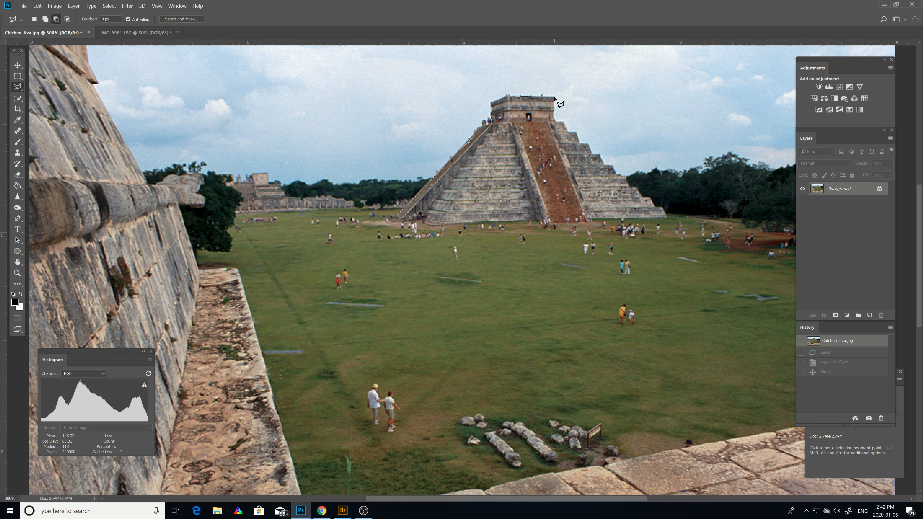
left_click(555, 121)
left_click(664, 216)
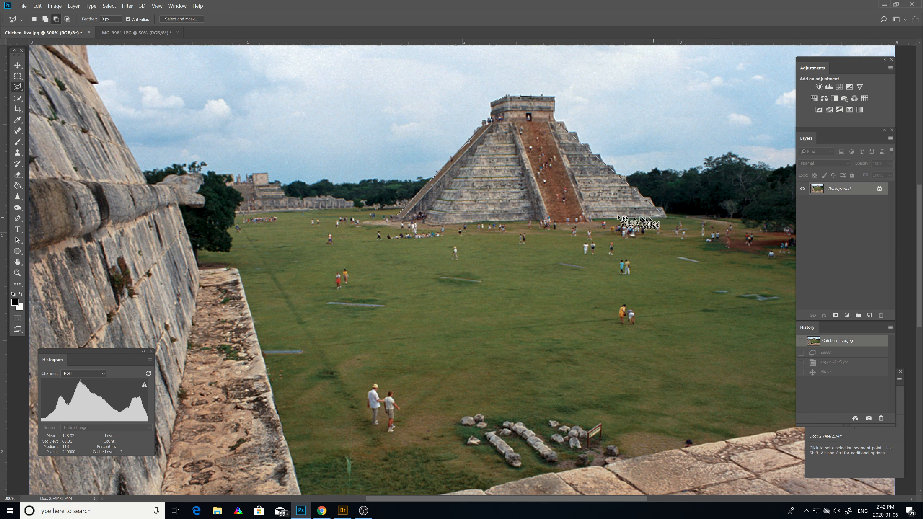
left_click(584, 222)
left_click(538, 221)
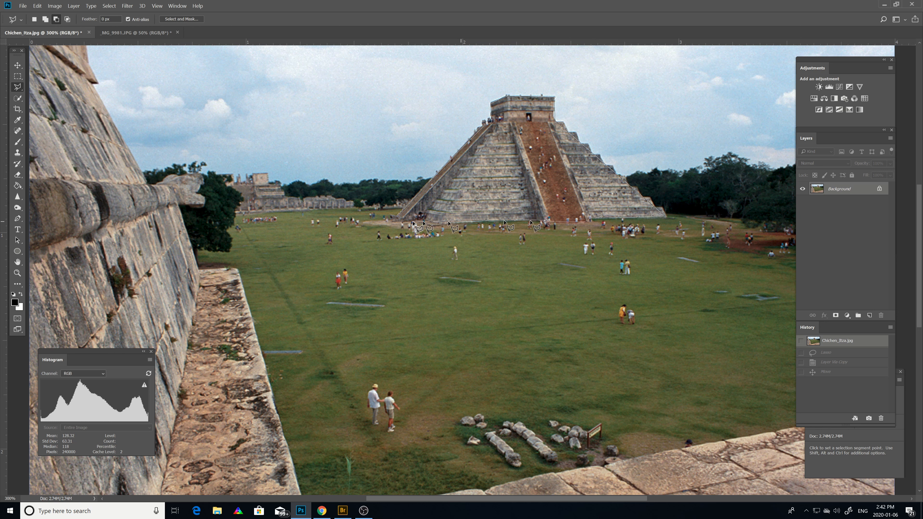
left_click(435, 224)
left_click(398, 215)
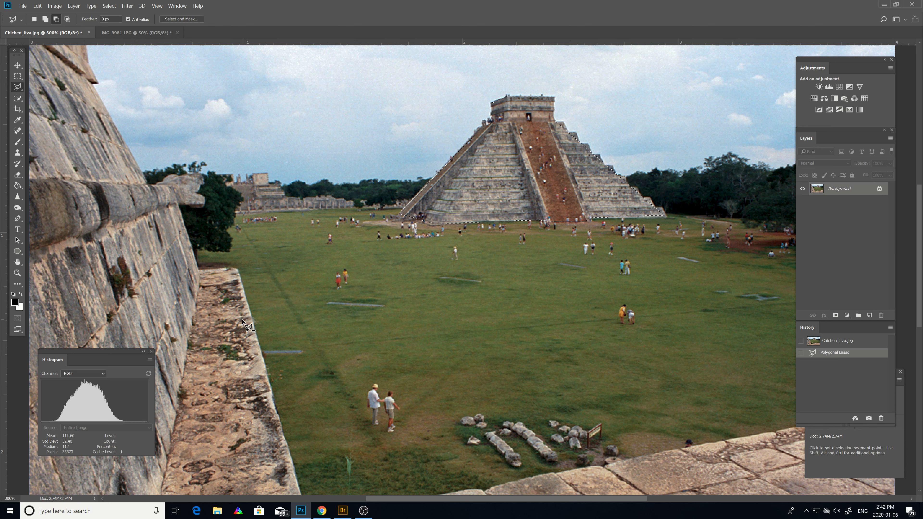
Enter Quick Mask mode and paint with the Brush in black at the pyramid's right edge, just below the temple.
left_click(17, 319)
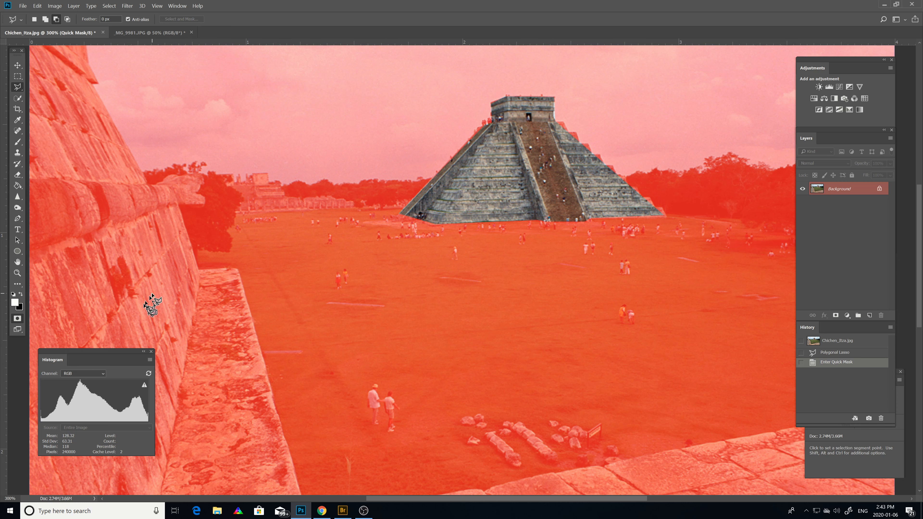
left_click(17, 141)
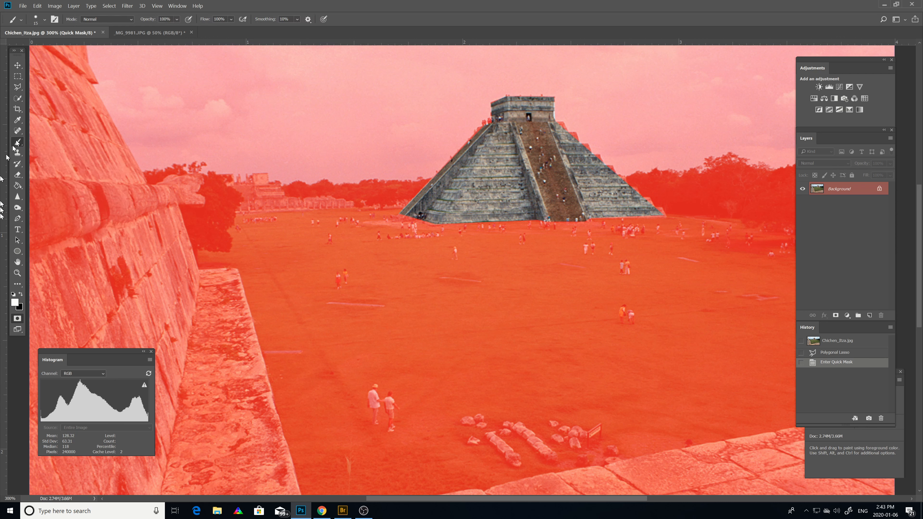
left_click(21, 295)
left_click(557, 127)
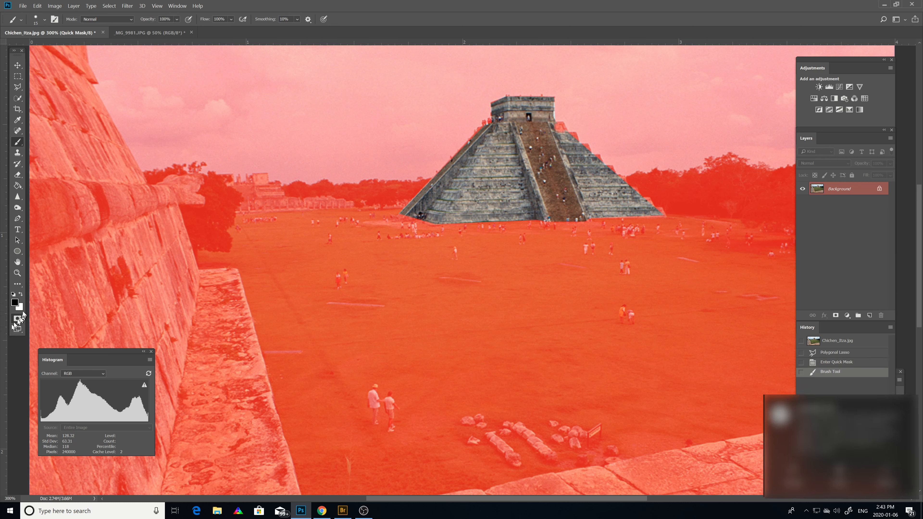
Paint with white along the pyramid's stepped right edge to add it to the selection, and return to standard mode.
left_click(21, 295)
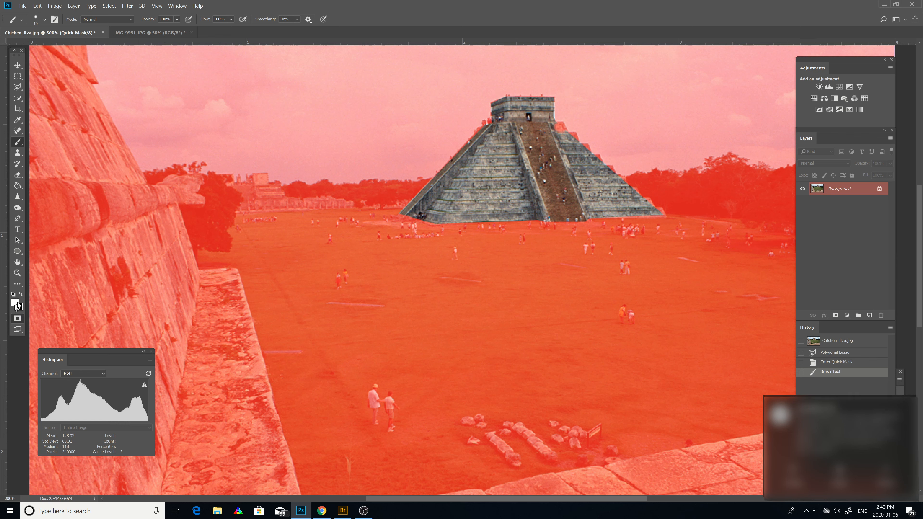
left_click(15, 302)
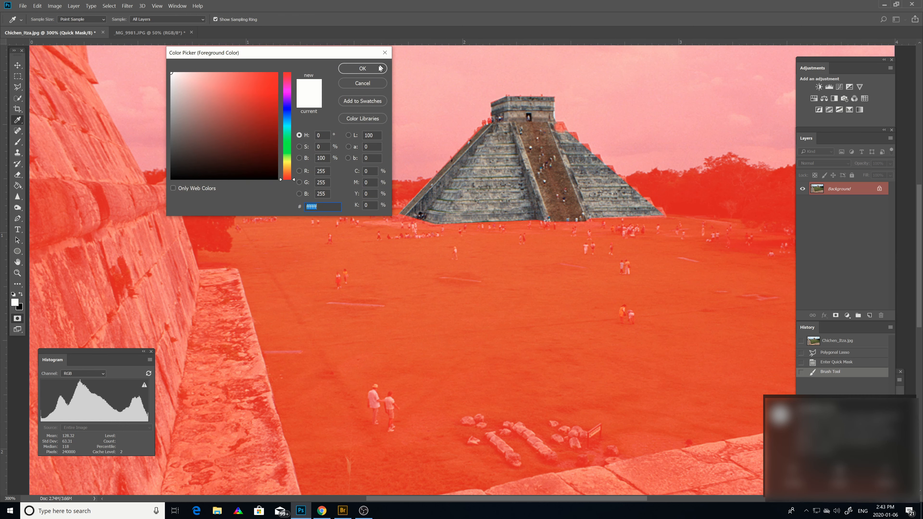
left_click(362, 68)
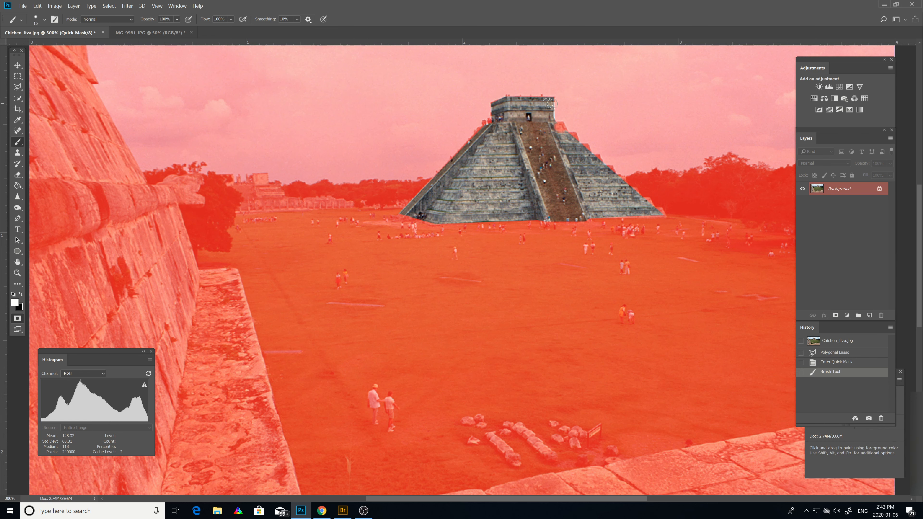
left_click(559, 125)
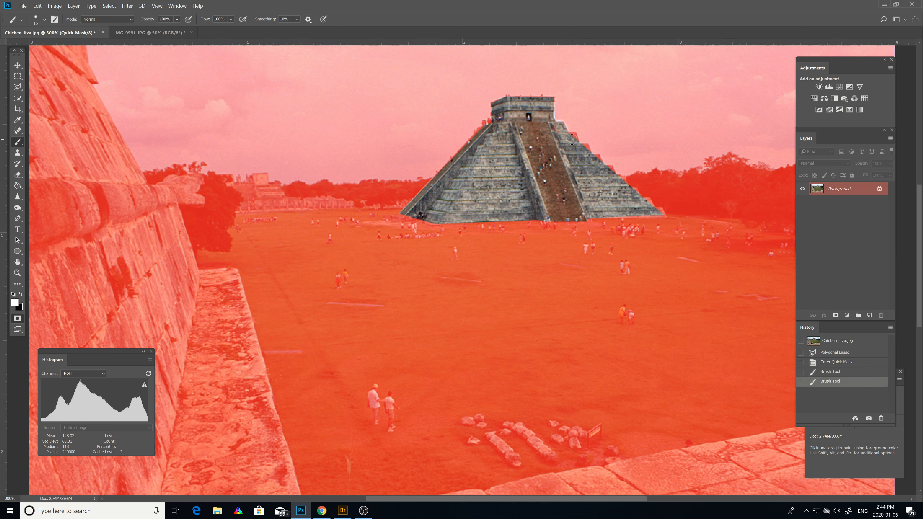
left_click(572, 137)
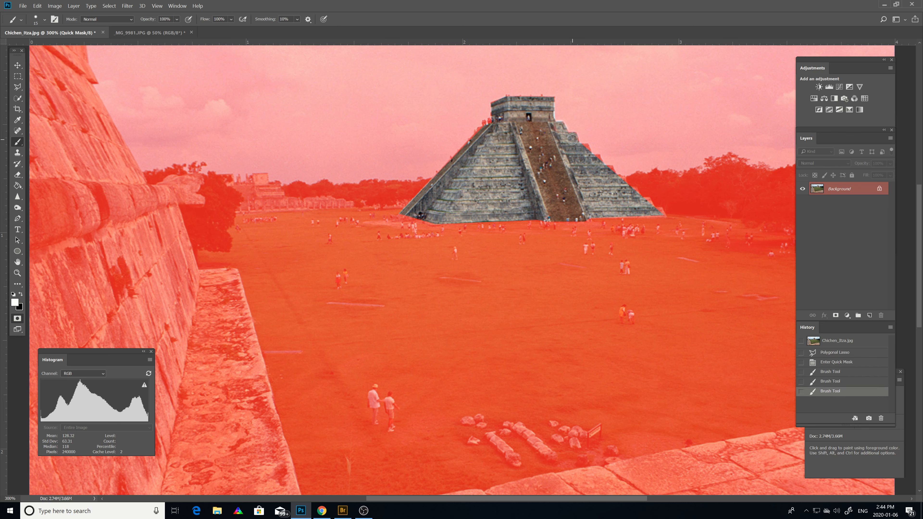
left_click(584, 147)
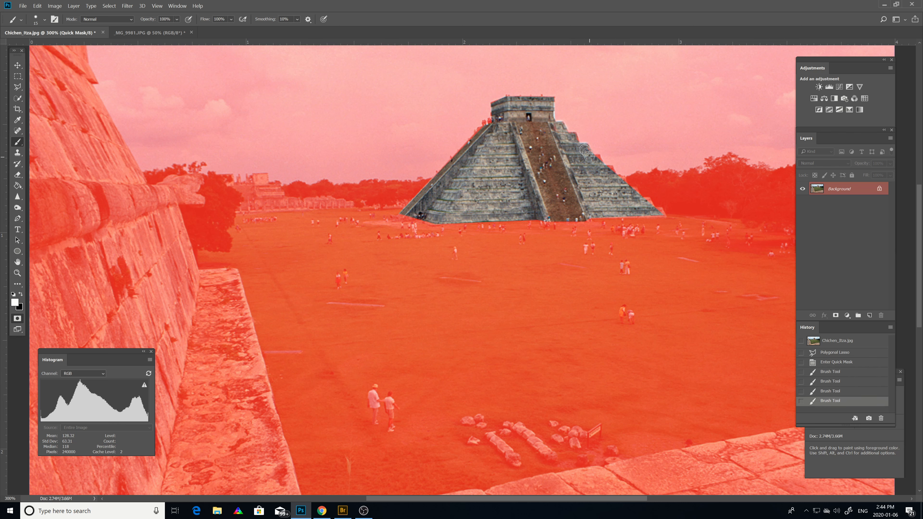
left_click(597, 159)
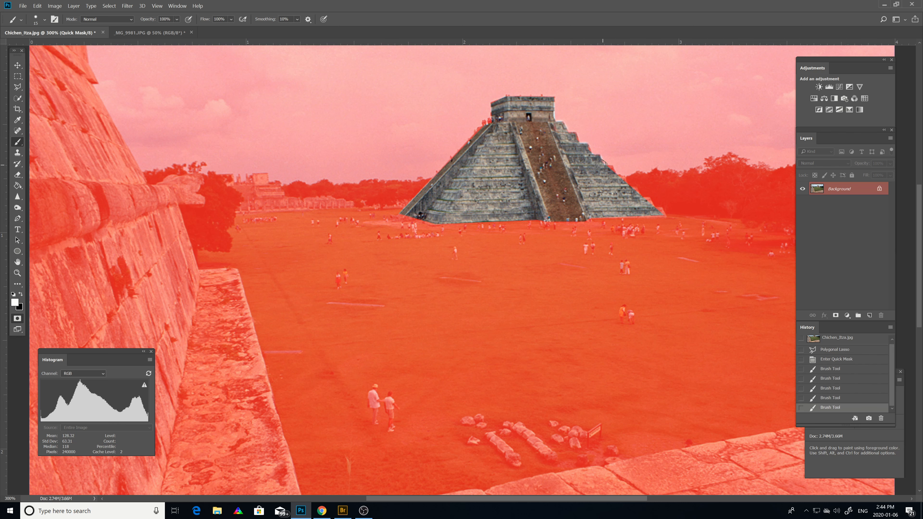
left_click(608, 171)
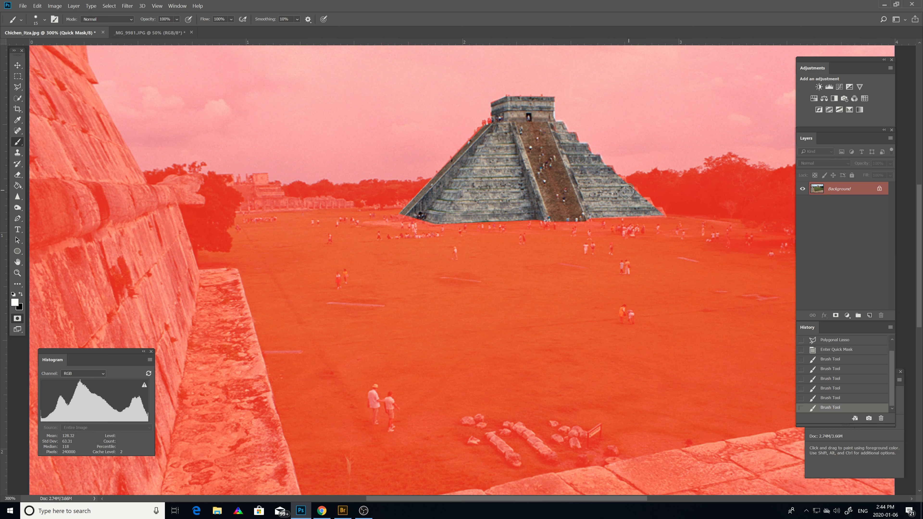
left_click(621, 182)
left_click(18, 320)
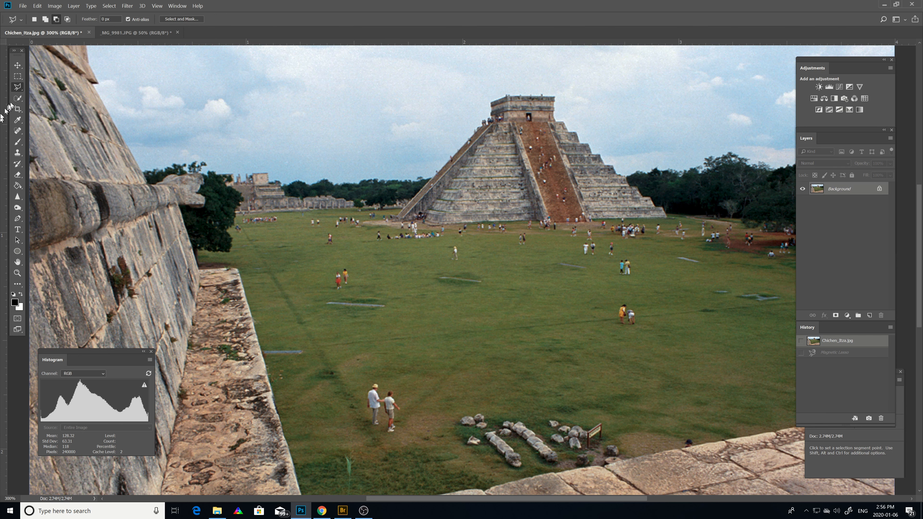
Trace the pyramid's outline with the Magnetic Lasso from its lower left corner, and return to the original Chichen_Itza.jpg state.
right_click(21, 92)
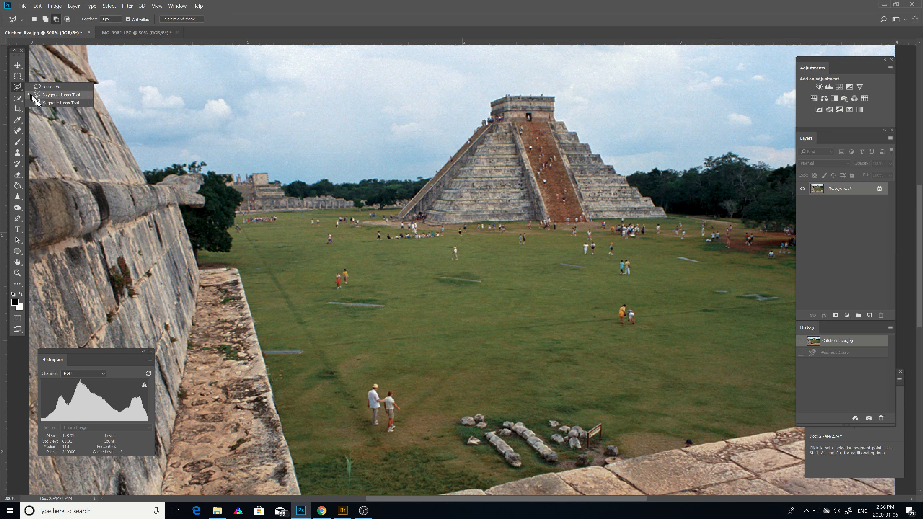
left_click(61, 103)
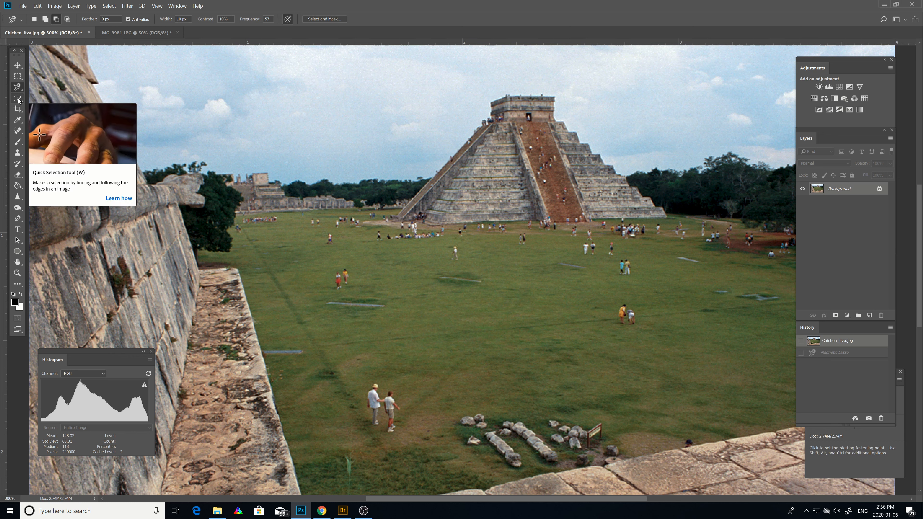
left_click(397, 216)
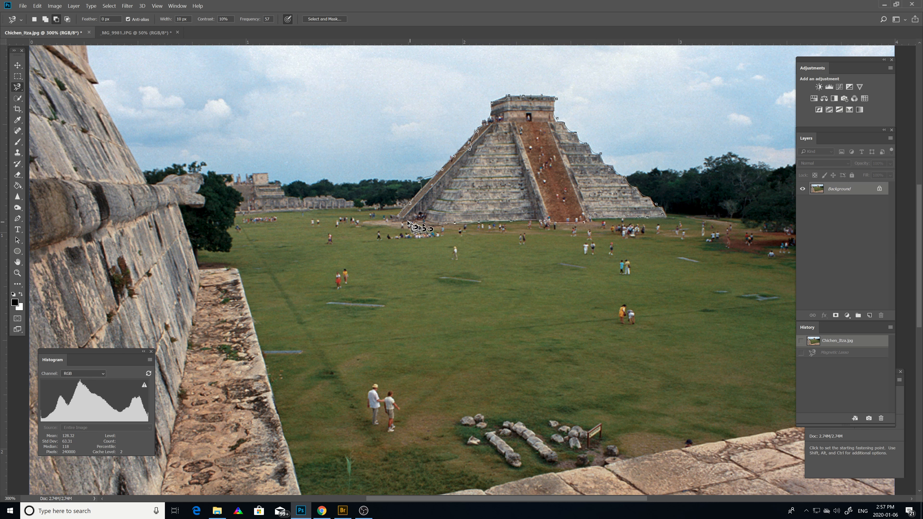
left_click(399, 219)
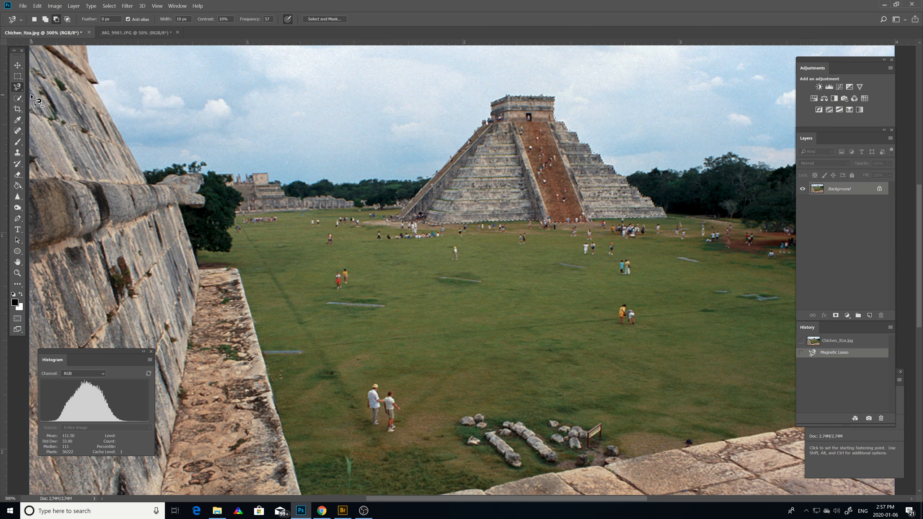
left_click(857, 343)
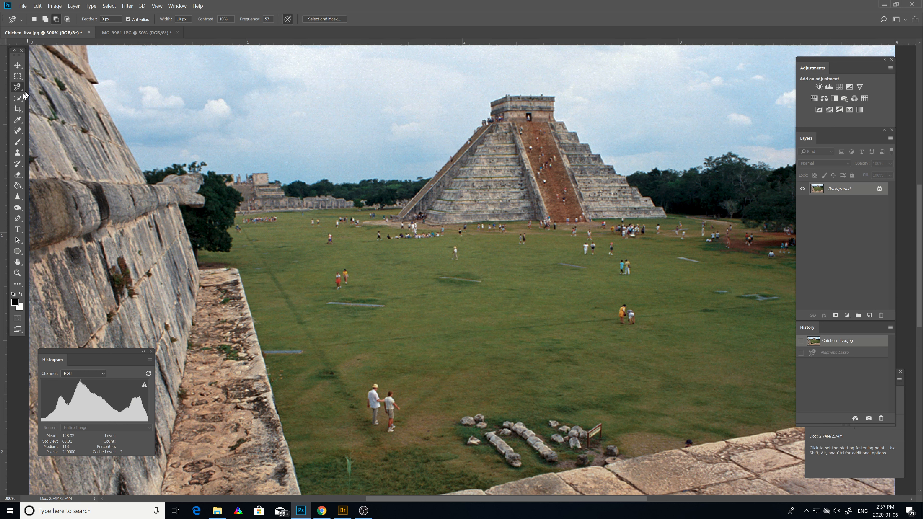
Select areas of the pyramid and a foreground visitor with the Magic Wand, one after another, and revert the photo to its original state.
left_click(21, 102)
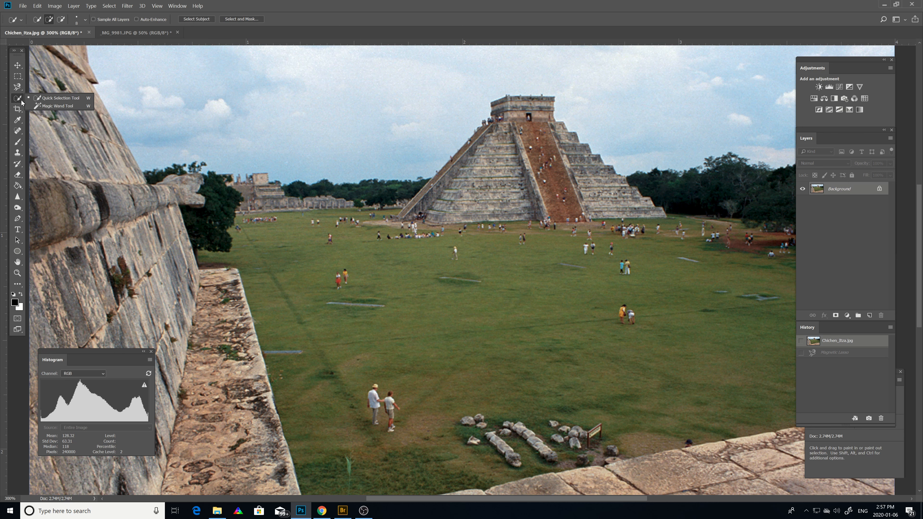
left_click(53, 105)
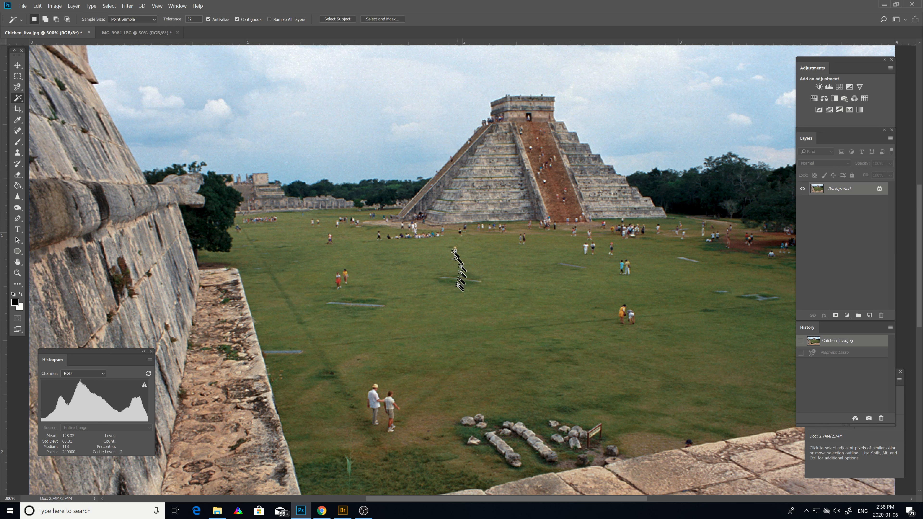
left_click(406, 214)
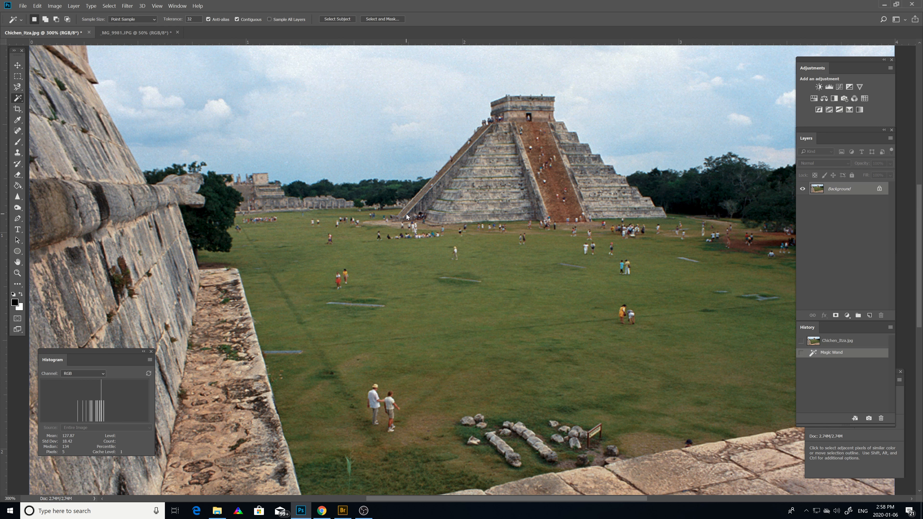
left_click(479, 131)
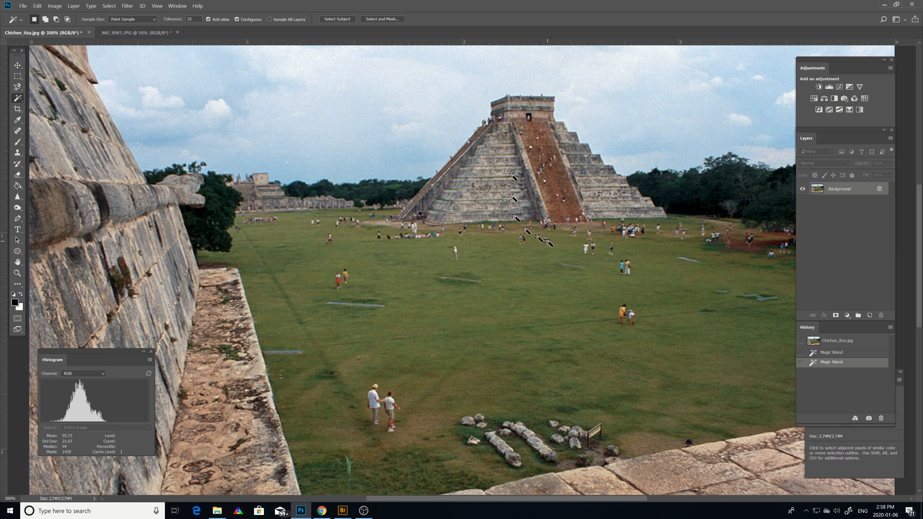
left_click(527, 129, "shift")
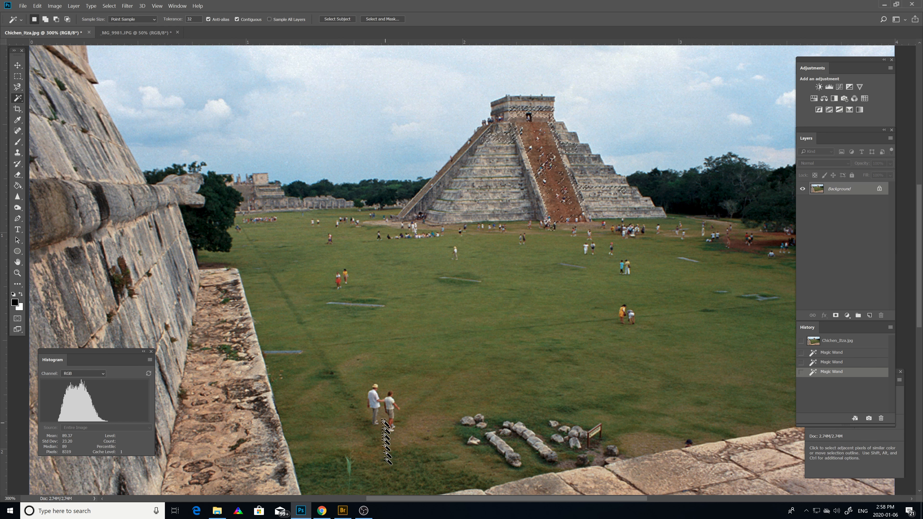
left_click(376, 402)
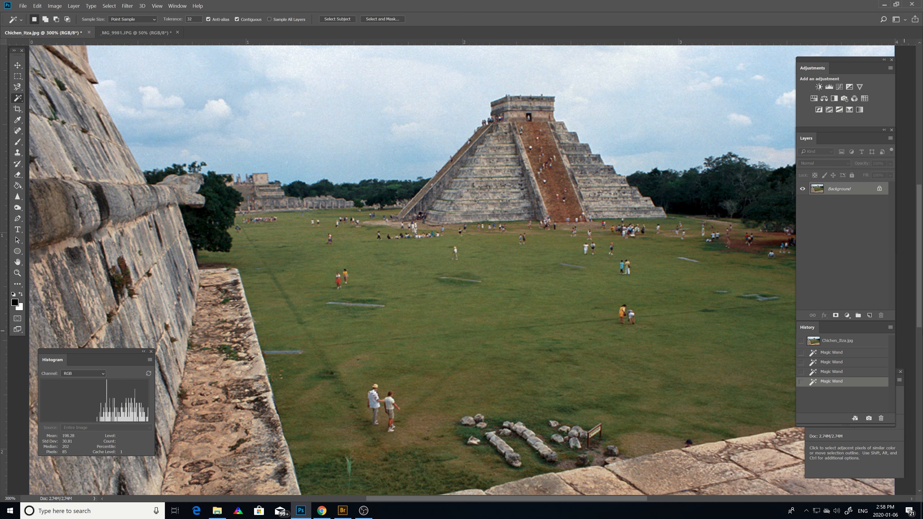
left_click(864, 343)
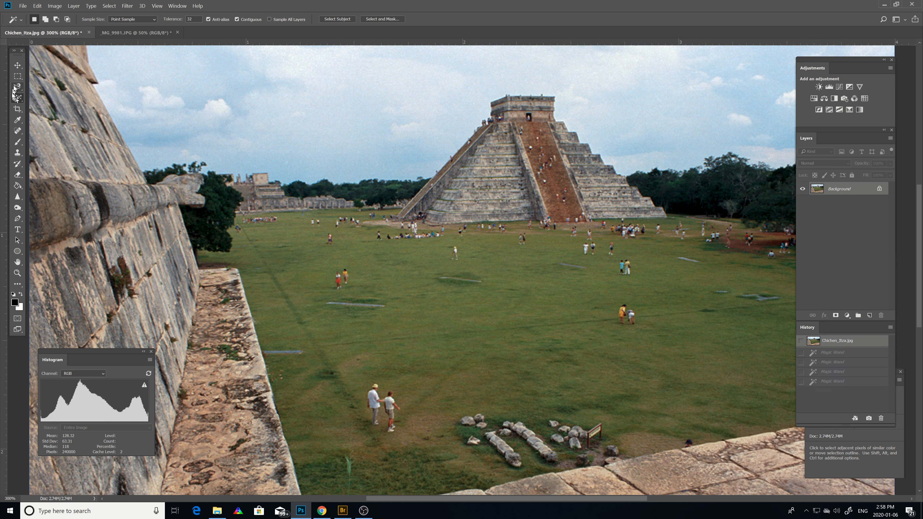
Activate the Quick Selection tool in new-selection mode and open its brush settings.
right_click(22, 104)
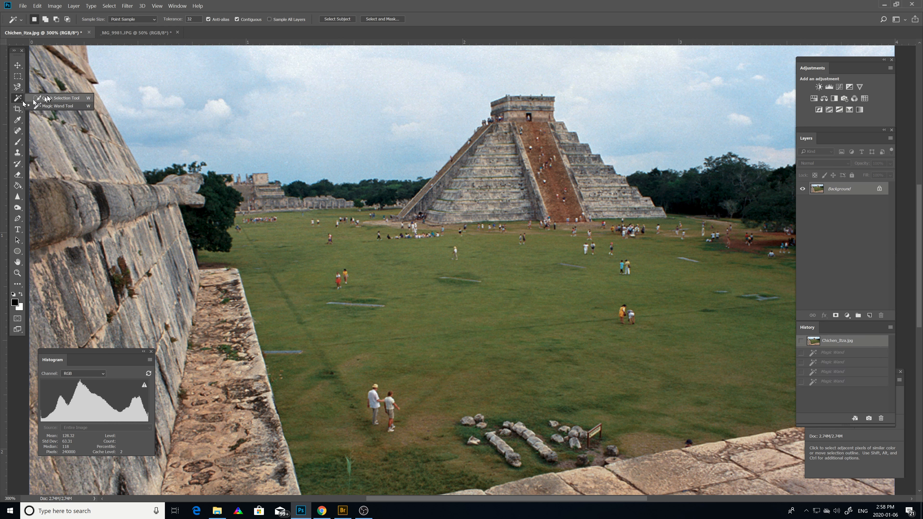
left_click(56, 100)
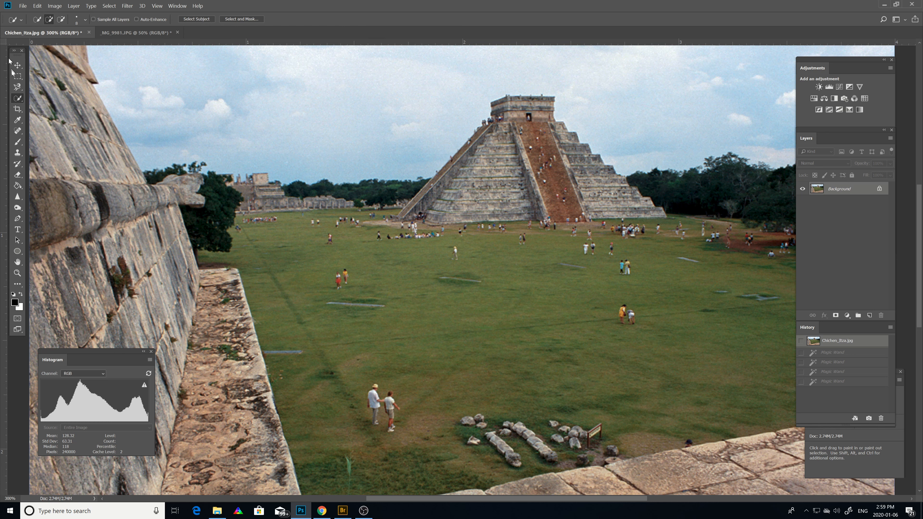
left_click(18, 88)
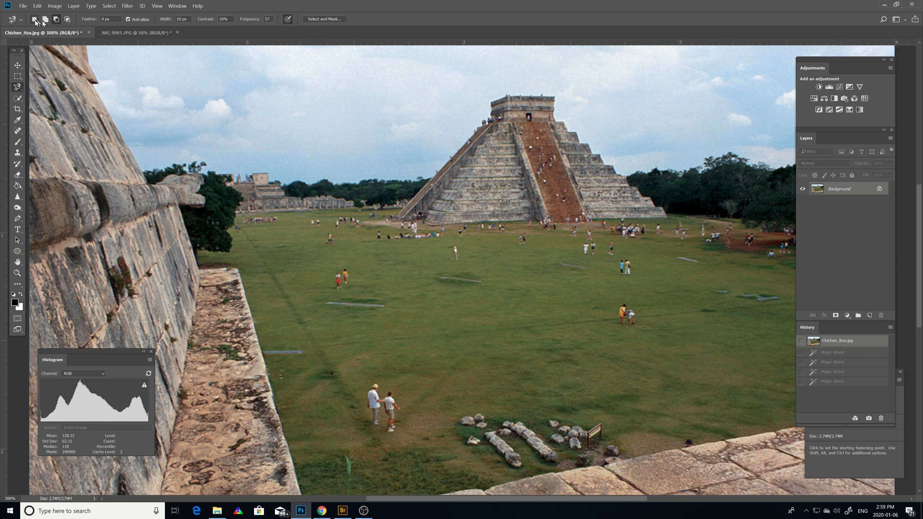
left_click(22, 98)
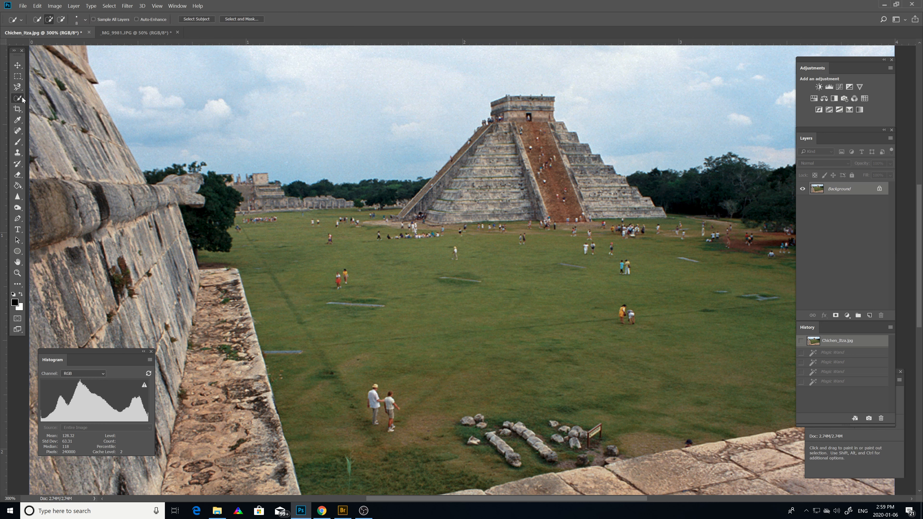
left_click(38, 19)
left_click(85, 20)
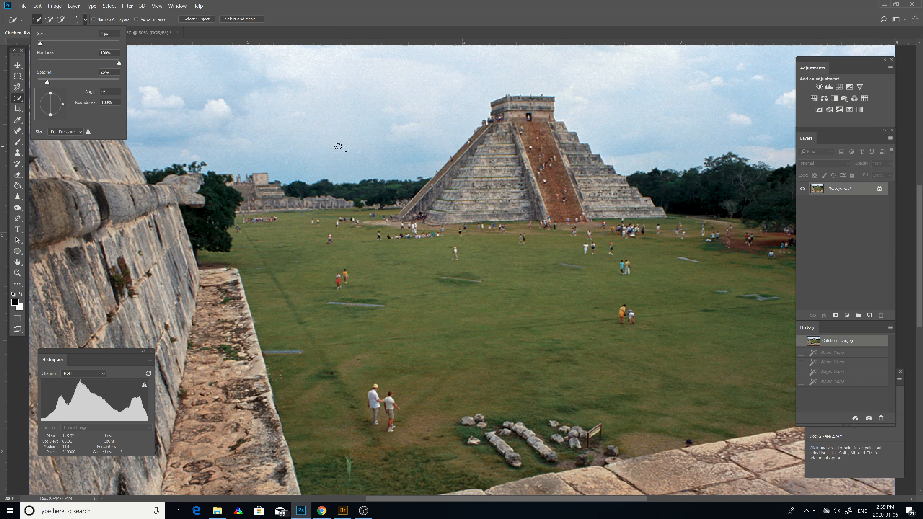
Brush a Quick Selection over the whole pyramid, and subtract the area beside its lower left corner.
left_click(403, 214)
mouse_move(403, 214)
left_mouse_down()
mouse_move(436, 195)
mouse_move(516, 103)
mouse_move(551, 105)
mouse_move(555, 125)
mouse_move(638, 195)
left_mouse_up()
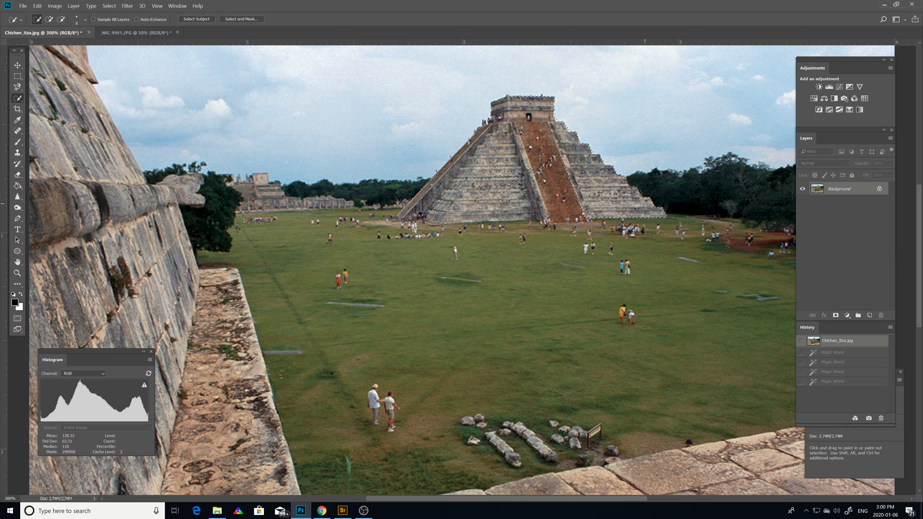
left_click_drag(590, 211, 576, 215)
left_click_drag(524, 210, 540, 202)
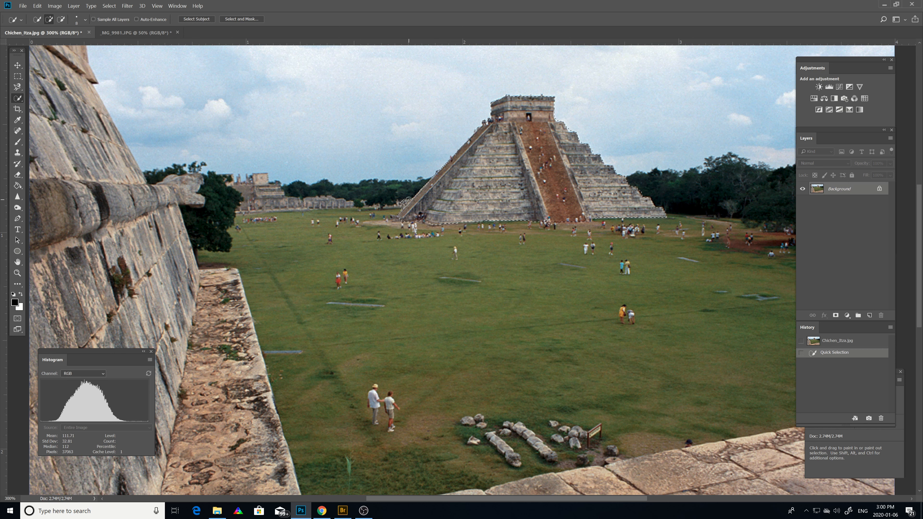
left_click(61, 20)
left_click(398, 209)
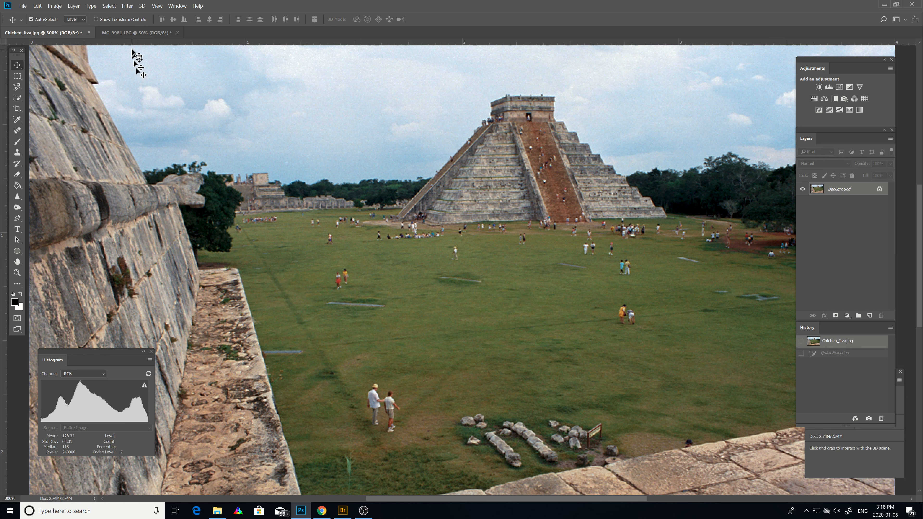
Switch to the _MG_9981.JPG document.
left_click(136, 32)
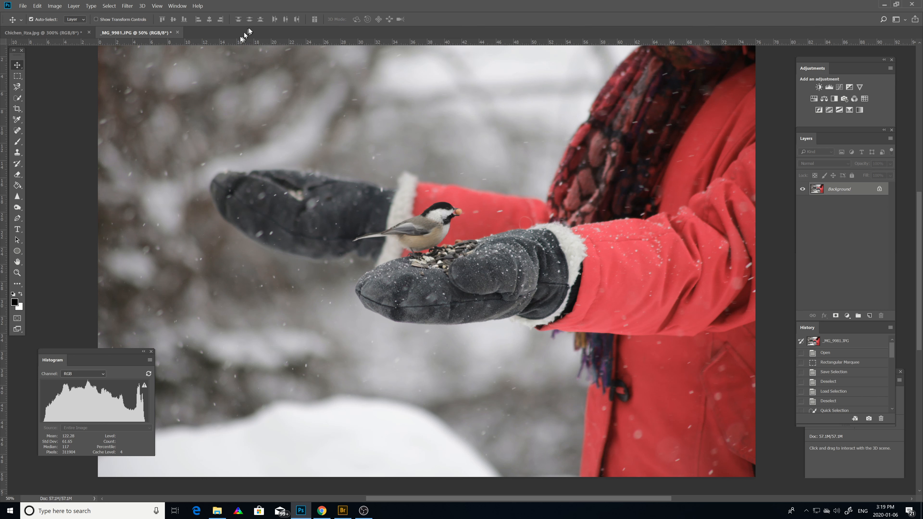
left_click(111, 7)
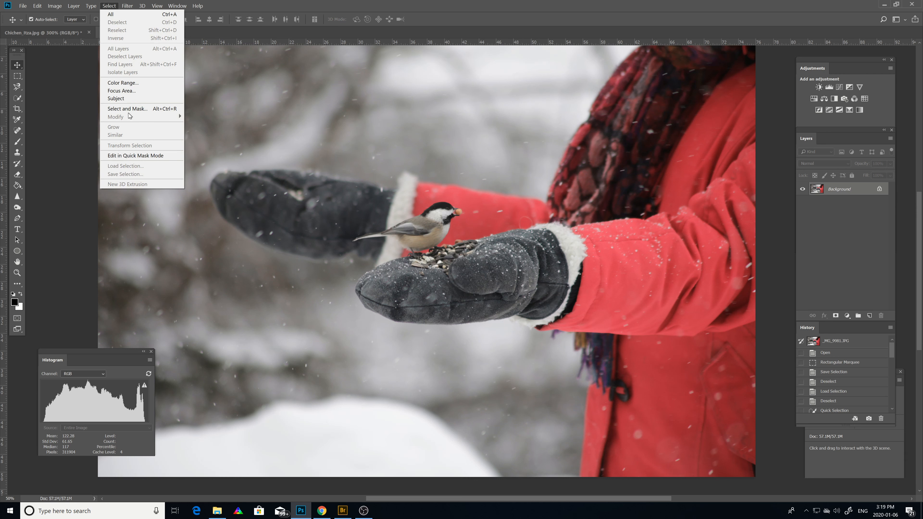
left_click(504, 18)
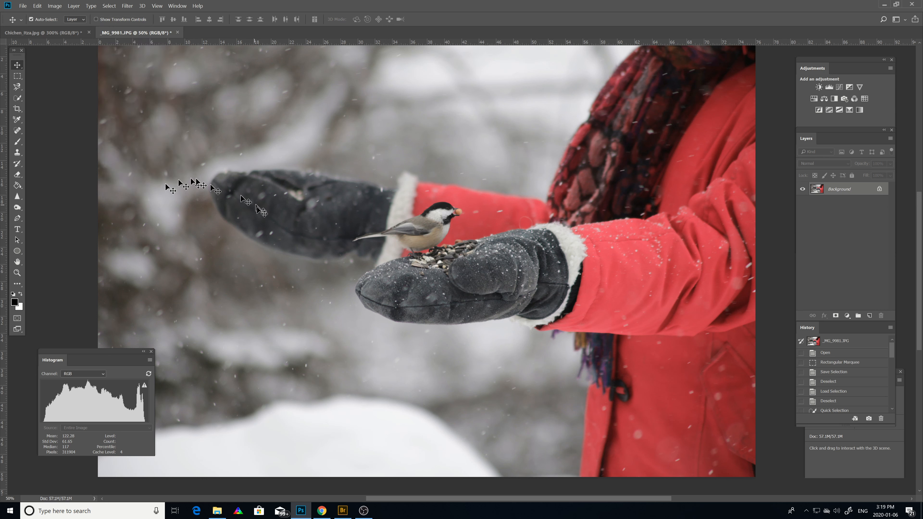
Brush a Quick Selection over the whole bird, from the tail tip to the nut in its beak.
left_click(21, 274)
left_click(429, 243, "alt")
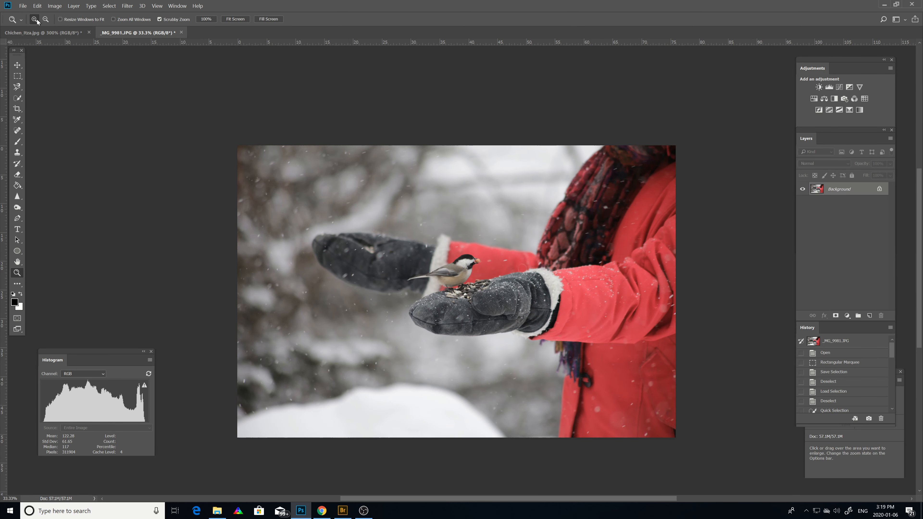
left_click(458, 284)
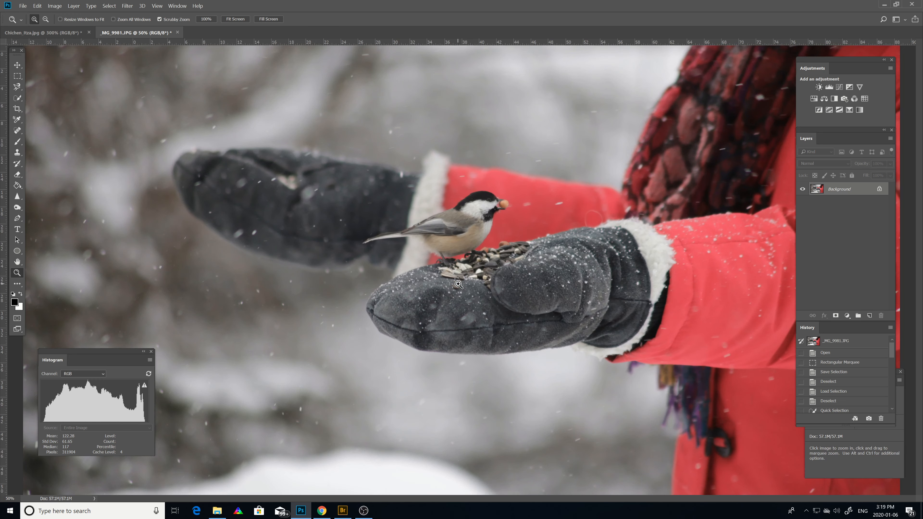
left_click(468, 282)
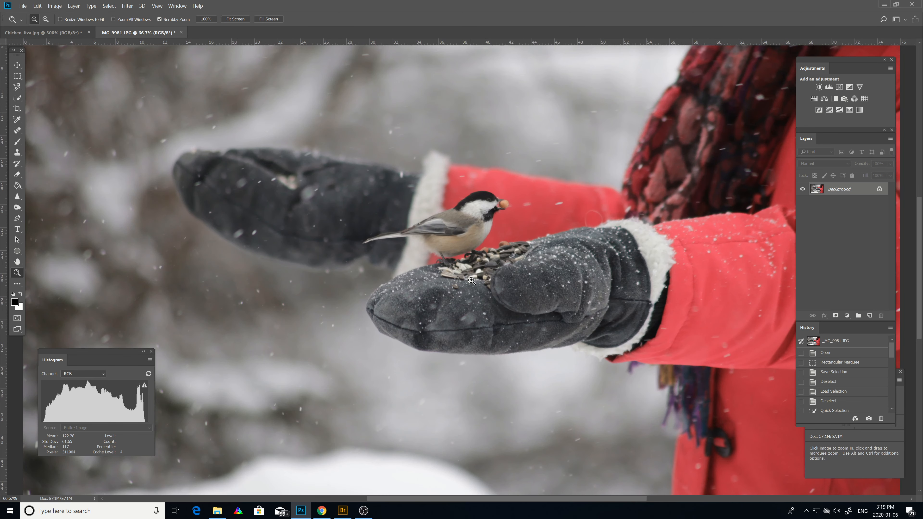
left_click(484, 257)
left_click(482, 265)
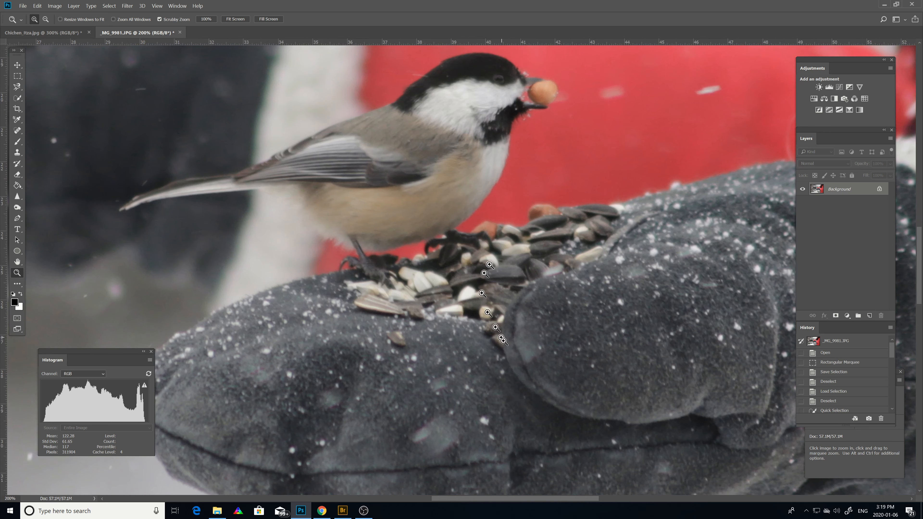
scroll(508, 347, "up", 3)
scroll(507, 347, "up", 1)
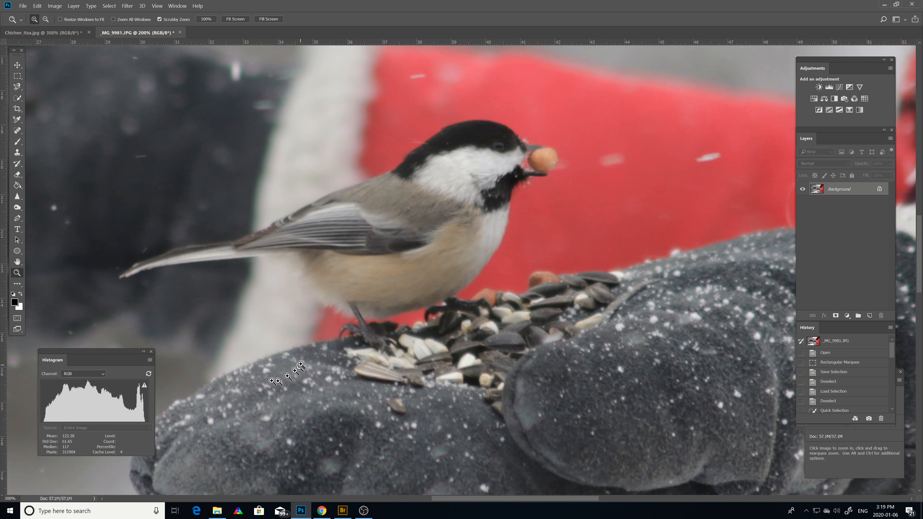
left_click(17, 97)
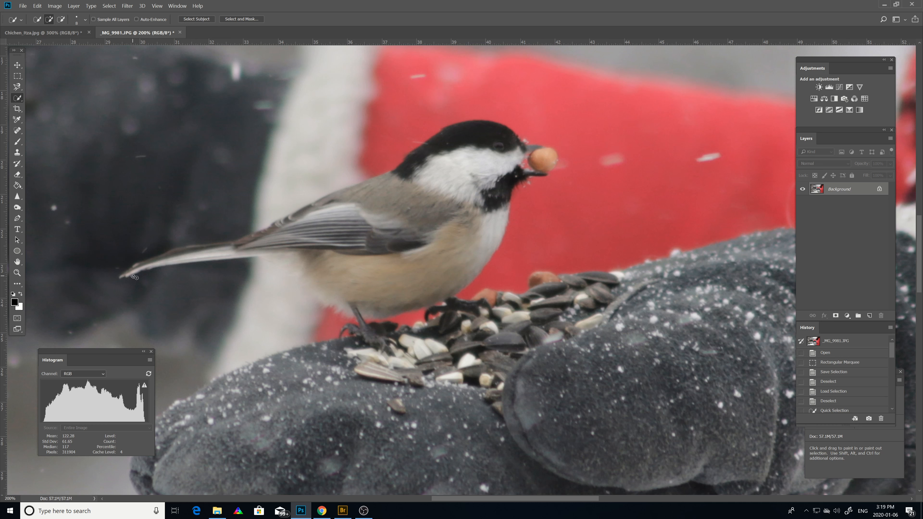
mouse_move(130, 274)
left_mouse_down()
mouse_move(252, 252)
mouse_move(372, 206)
mouse_move(375, 194)
mouse_move(438, 160)
mouse_move(444, 139)
mouse_move(484, 137)
mouse_move(557, 165)
mouse_move(514, 173)
mouse_move(478, 251)
left_mouse_up()
left_click(551, 170)
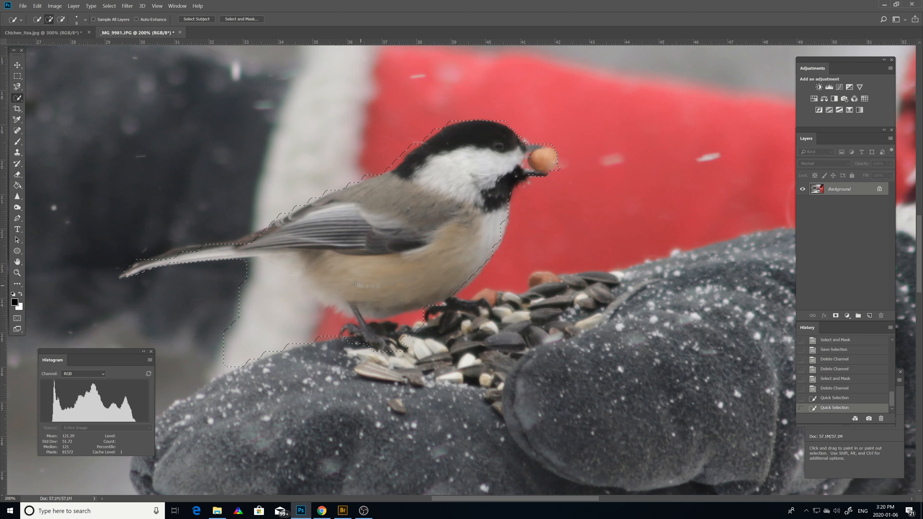
left_click_drag(333, 272, 208, 302)
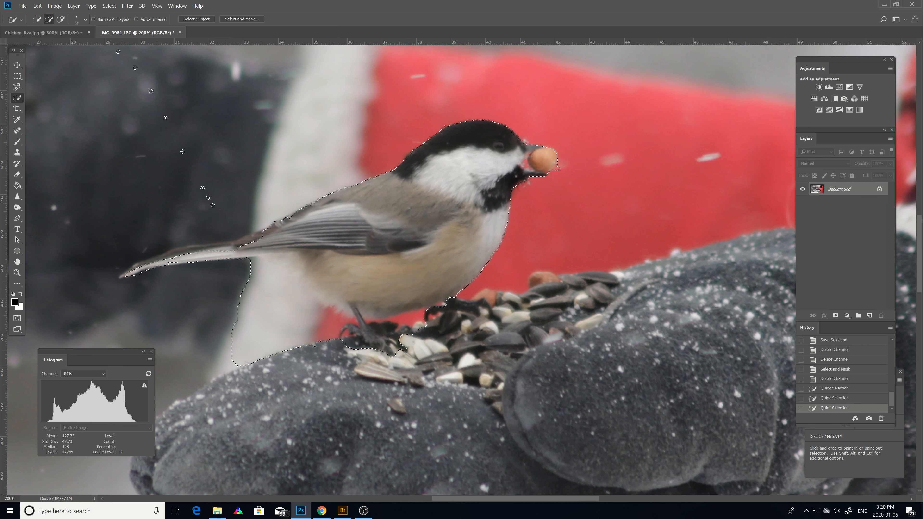
Subtract the white cuff below the tail and the background under the belly from the bird selection.
left_click(61, 19)
mouse_move(312, 348)
left_mouse_down()
mouse_move(266, 347)
mouse_move(188, 366)
mouse_move(279, 356)
left_mouse_up()
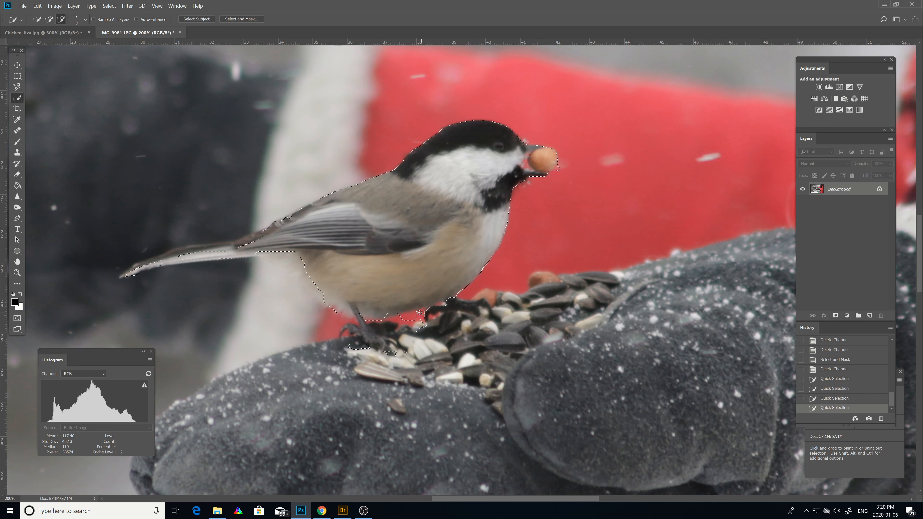
left_click_drag(429, 324, 417, 334)
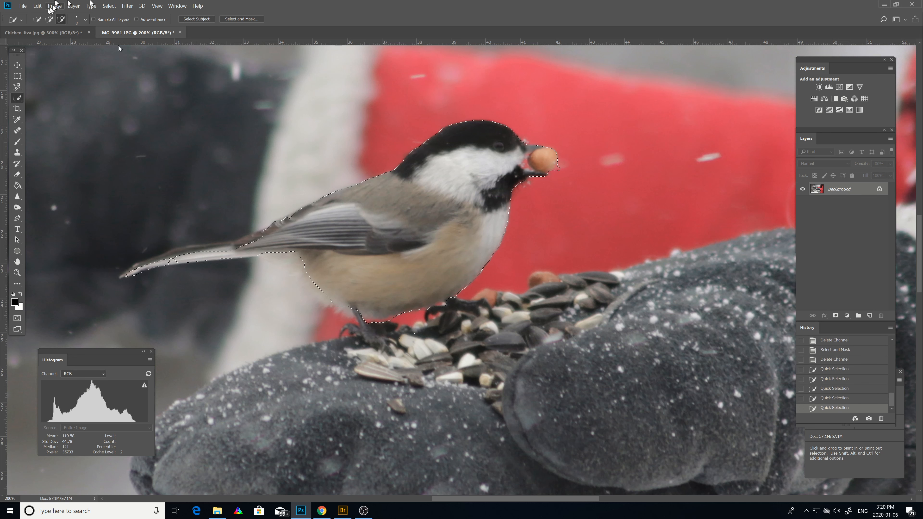
Add both of the bird's feet and the missed part of the tail to the selection.
left_click(51, 19)
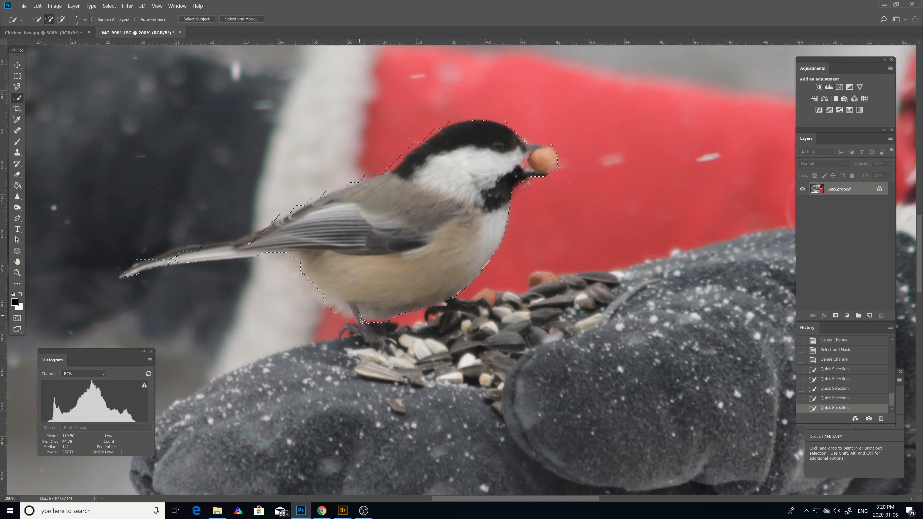
left_click_drag(379, 344, 404, 319)
left_click(446, 308)
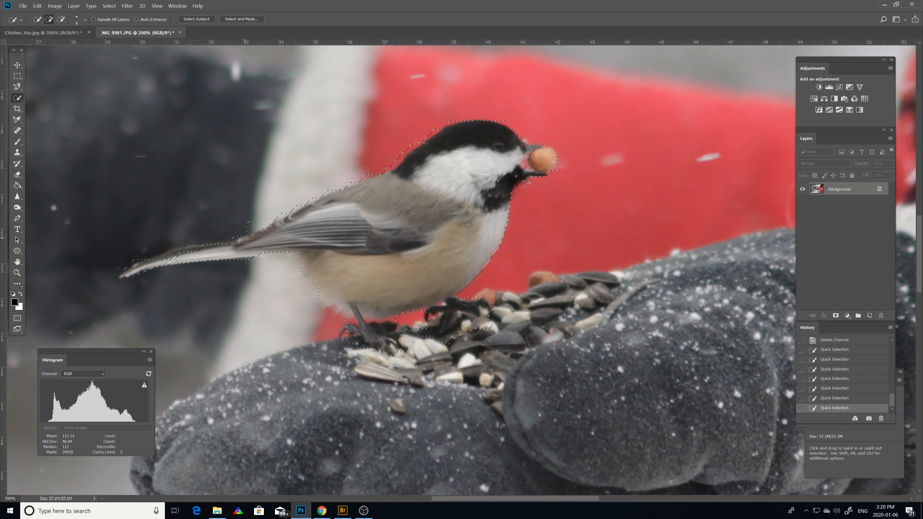
left_click(171, 261)
Subtract the dark background along the upper edge of the tail from the bird selection.
left_click(61, 19)
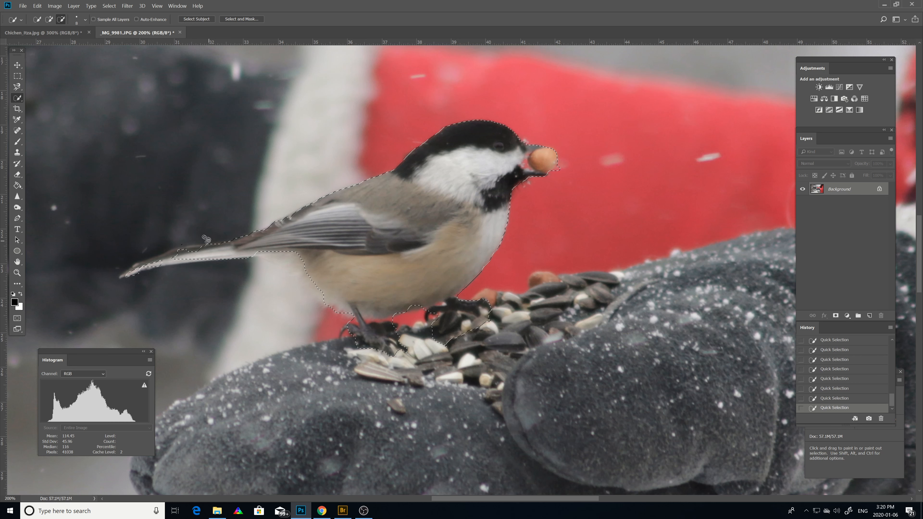
left_click(167, 242)
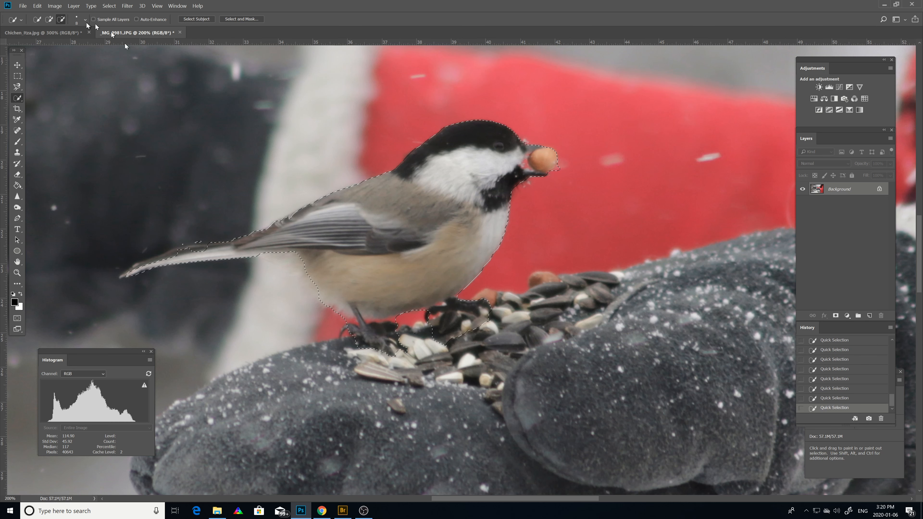
left_click(49, 19)
left_click(61, 20)
left_click(194, 241)
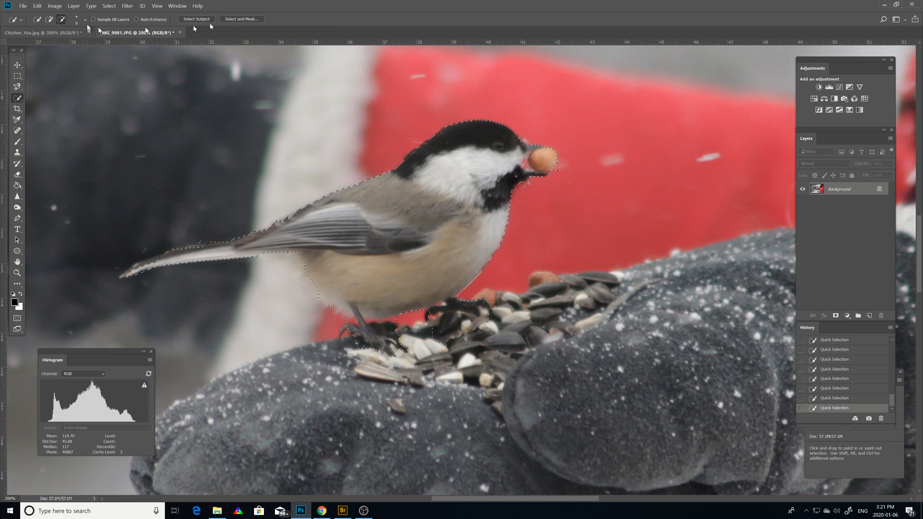
Open the bird selection in Select and Mask and try the preview transparency at 100% before setting it to 19%.
left_click(108, 6)
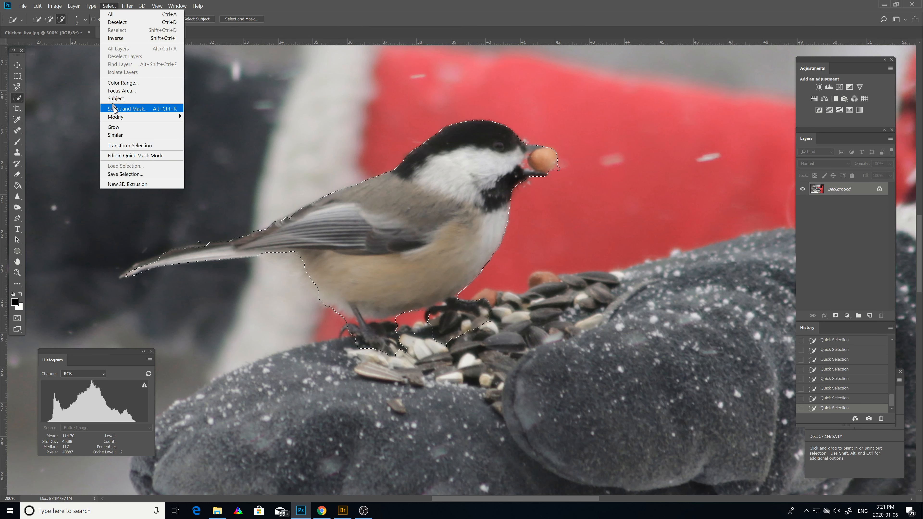
left_click(253, 21)
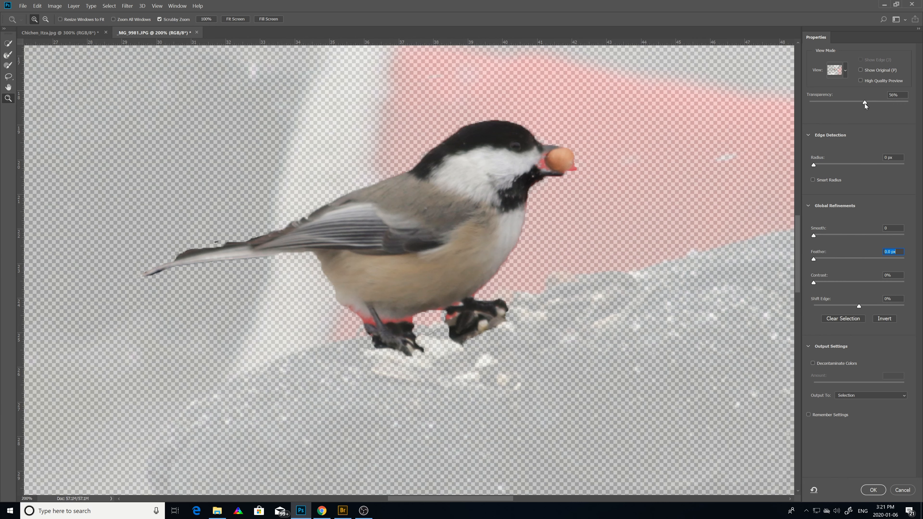
left_click_drag(864, 104, 919, 103)
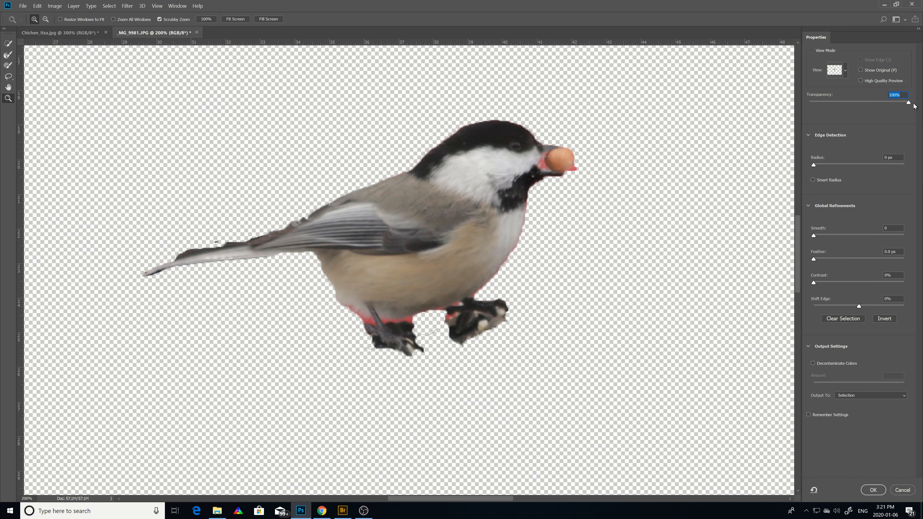
left_click_drag(906, 104, 828, 116)
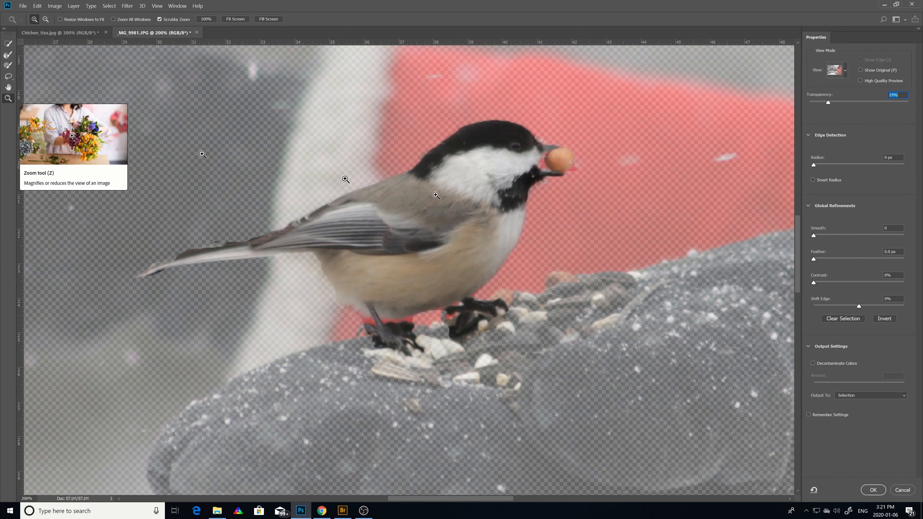
Add the missing claws of both feet to the mask with the Quick Selection tool.
left_click(7, 44)
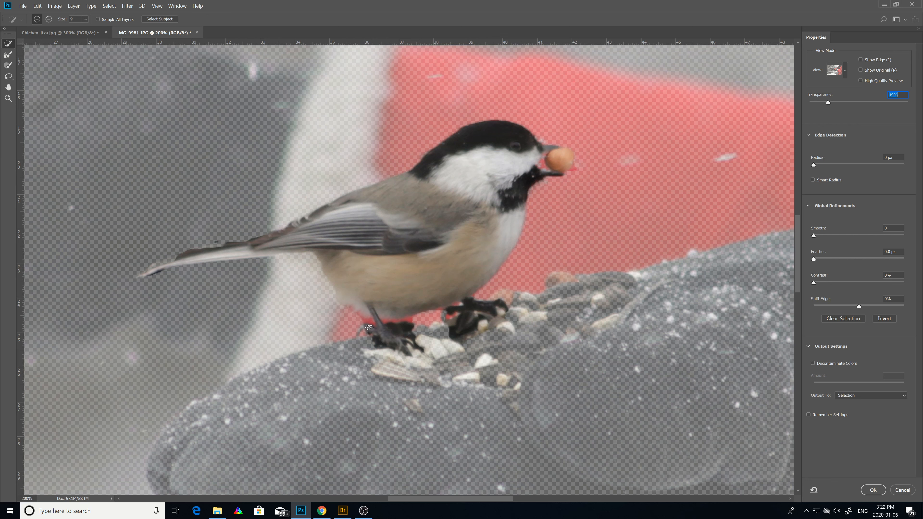
left_click_drag(357, 339, 352, 342)
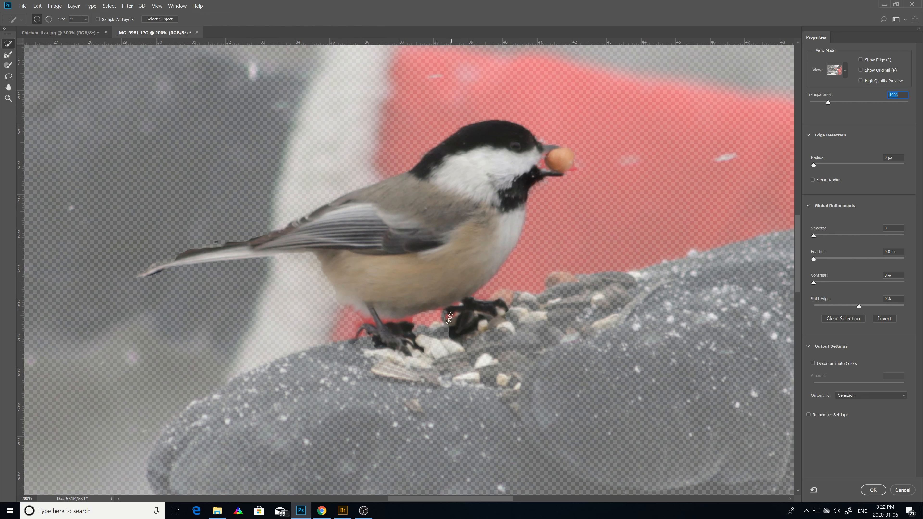
left_click(444, 316)
Subtract the area between the feet from the mask, and brush the foot below the breast back in.
left_click(49, 20)
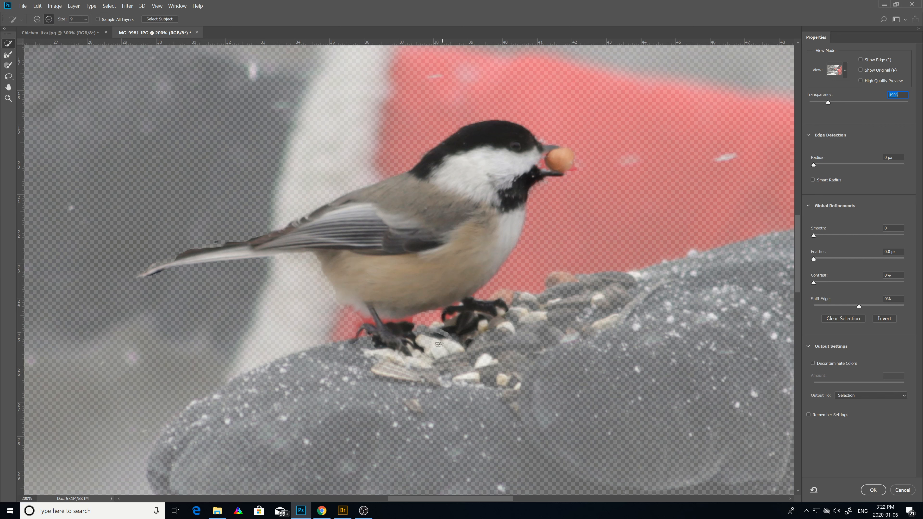
left_click_drag(429, 338, 445, 332)
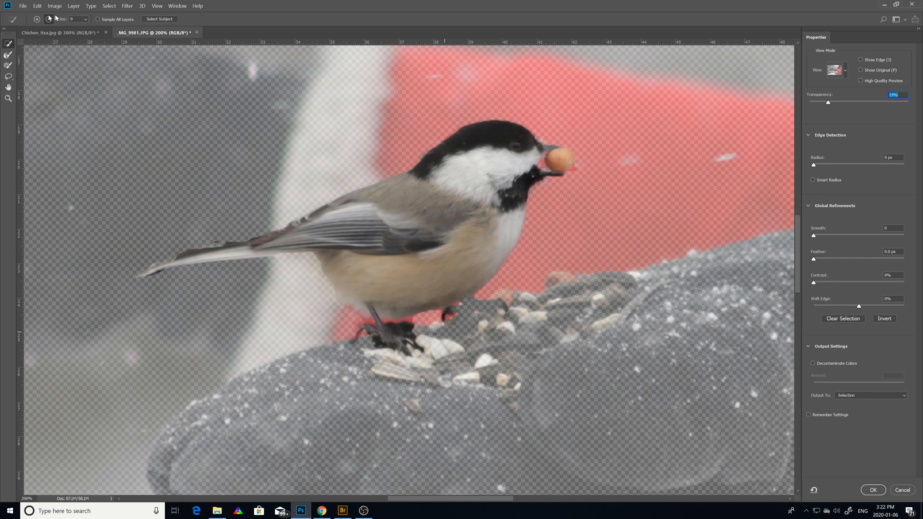
left_click(37, 19)
mouse_move(462, 304)
left_mouse_down()
mouse_move(524, 301)
mouse_move(460, 320)
mouse_move(465, 311)
mouse_move(453, 312)
mouse_move(487, 315)
mouse_move(461, 326)
left_mouse_up()
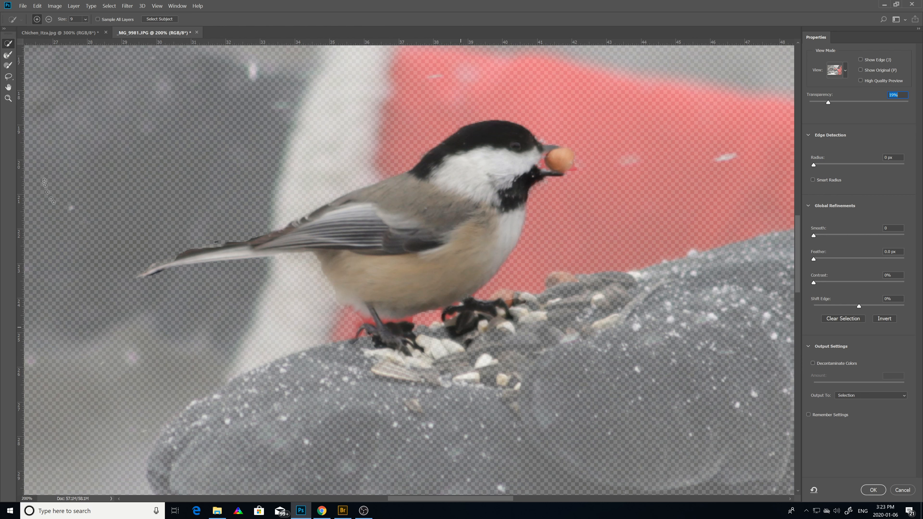
Refine the mask edge along the tail and lower belly with the Refine Edge Brush.
left_click(5, 55)
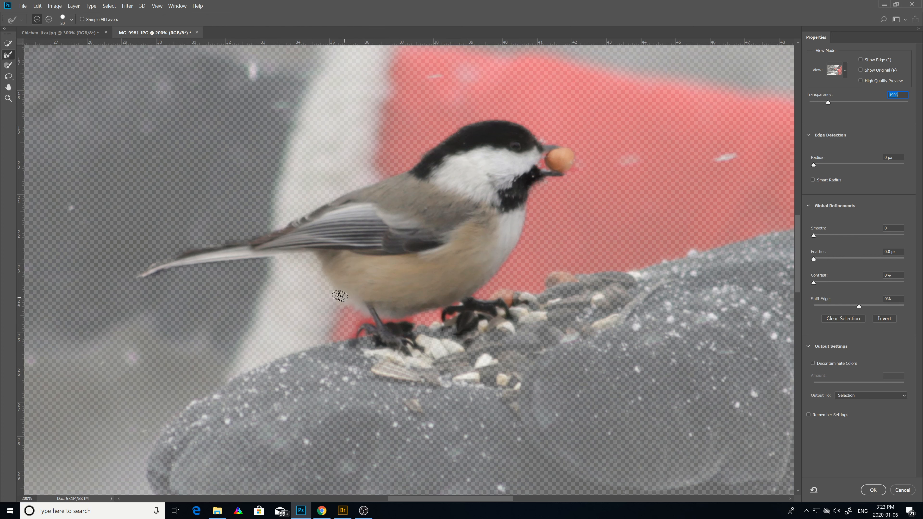
mouse_move(323, 272)
left_mouse_down()
mouse_move(305, 254)
mouse_move(232, 250)
mouse_move(135, 279)
mouse_move(178, 268)
left_mouse_up()
mouse_move(194, 256)
left_mouse_down()
mouse_move(368, 189)
mouse_move(371, 174)
mouse_move(357, 190)
mouse_move(392, 188)
mouse_move(478, 132)
mouse_move(523, 132)
mouse_move(547, 147)
mouse_move(549, 178)
mouse_move(513, 221)
mouse_move(515, 259)
mouse_move(489, 289)
mouse_move(420, 312)
mouse_move(365, 317)
left_mouse_up()
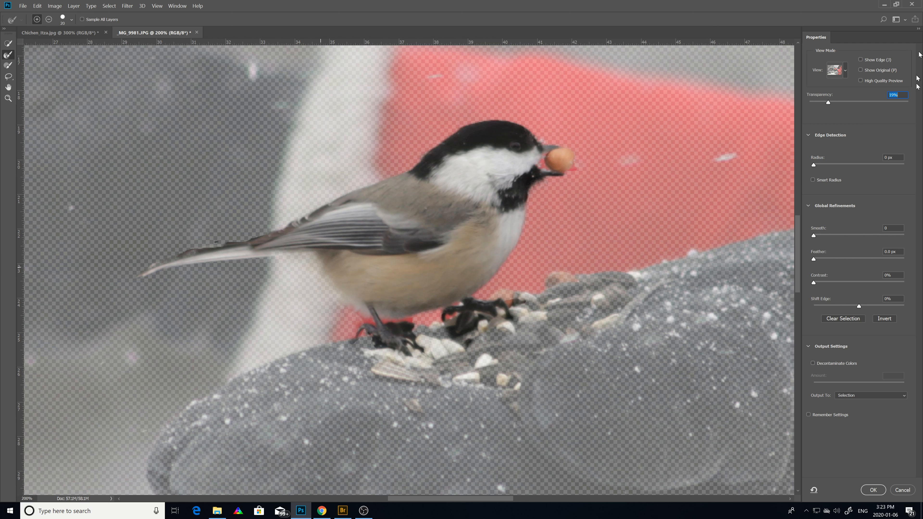
Set the mask preview's transparency to 100%, keeping the edge detection radius at 0 px.
left_click(813, 236)
mouse_move(815, 165)
left_mouse_down()
mouse_move(845, 166)
mouse_move(812, 168)
left_mouse_up()
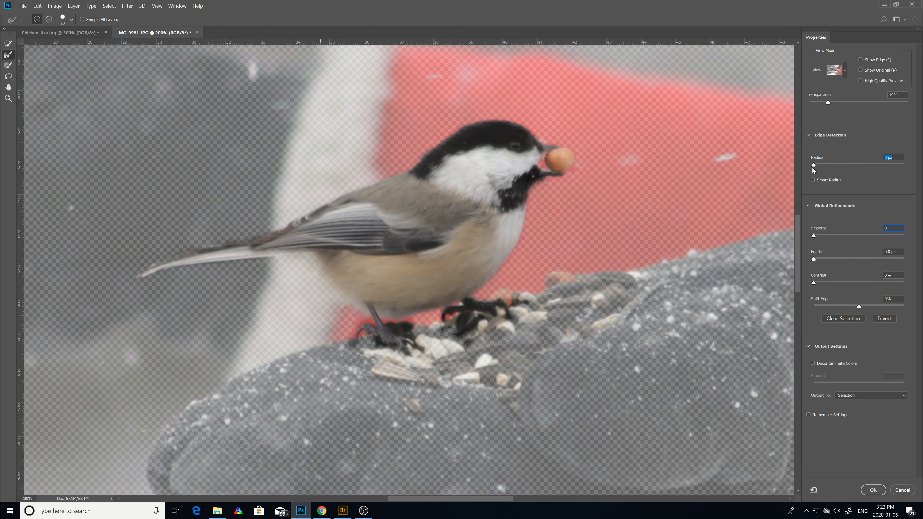
left_click_drag(827, 103, 909, 102)
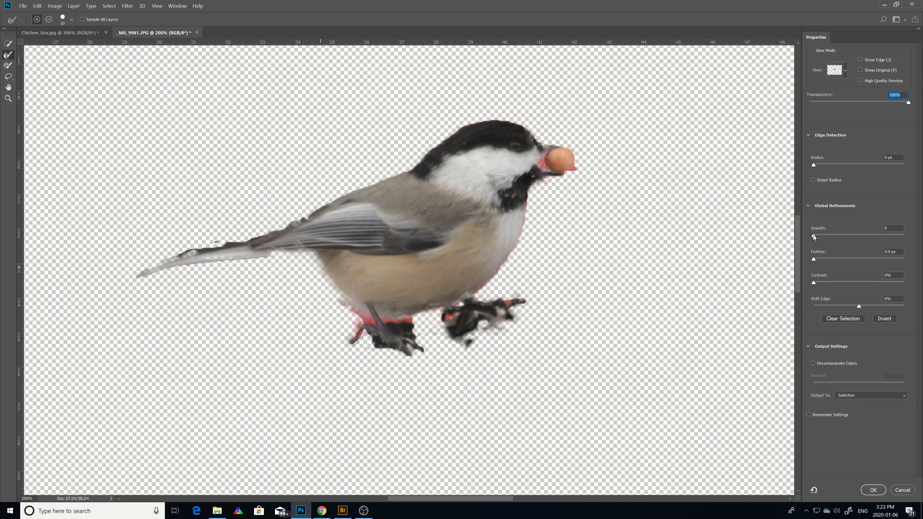
Set the mask's global refinements to Smooth 52, Feather 1.6 px and Shift Edge -37%.
left_click_drag(813, 235, 862, 236)
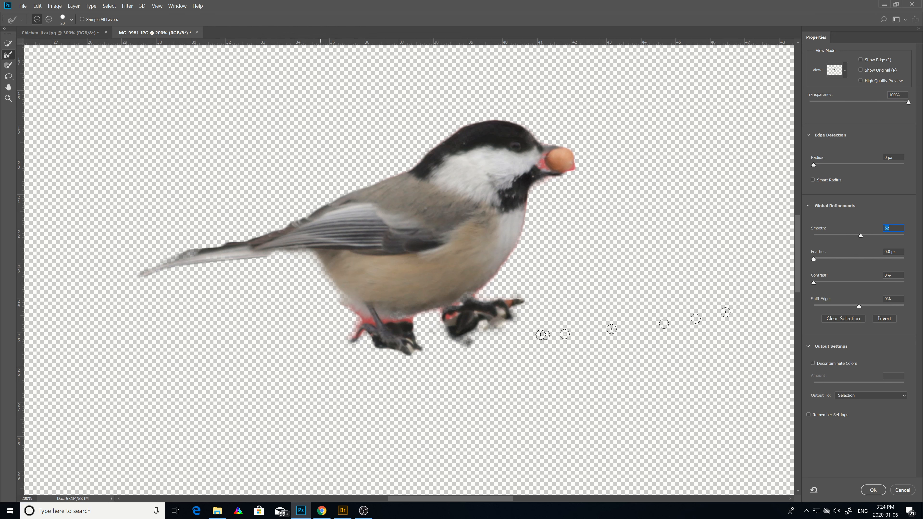
left_click(813, 260)
mouse_move(822, 260)
left_mouse_down()
mouse_move(868, 264)
mouse_move(813, 268)
mouse_move(823, 268)
left_mouse_up()
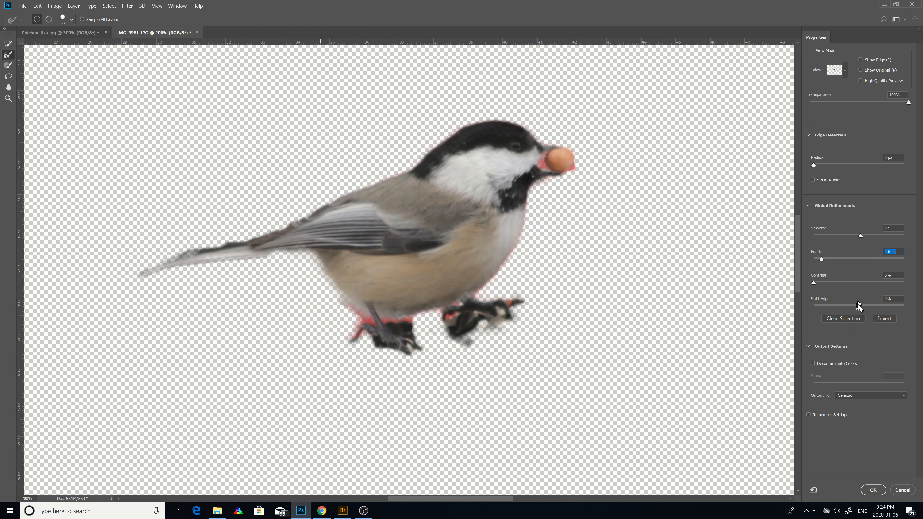
left_click_drag(860, 307, 841, 318)
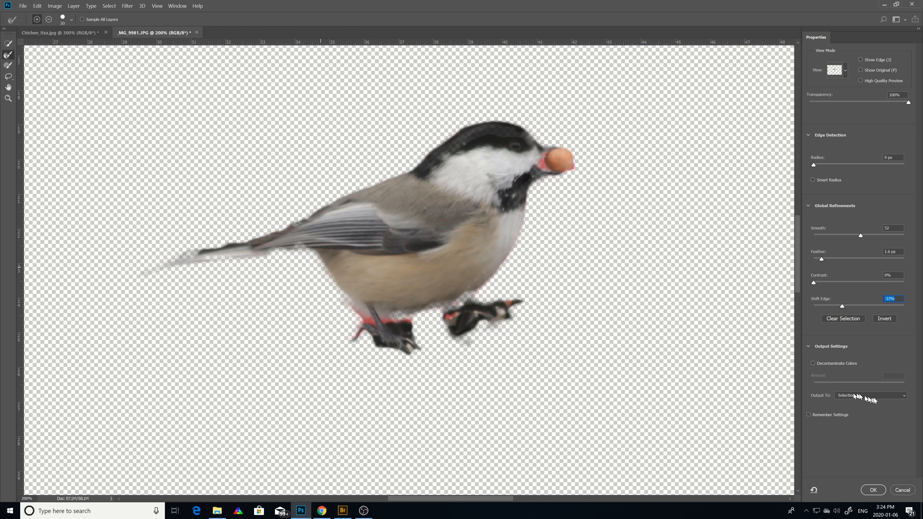
Output the refined bird mask as a Selection and apply the Select and Mask refinements.
left_click(902, 398)
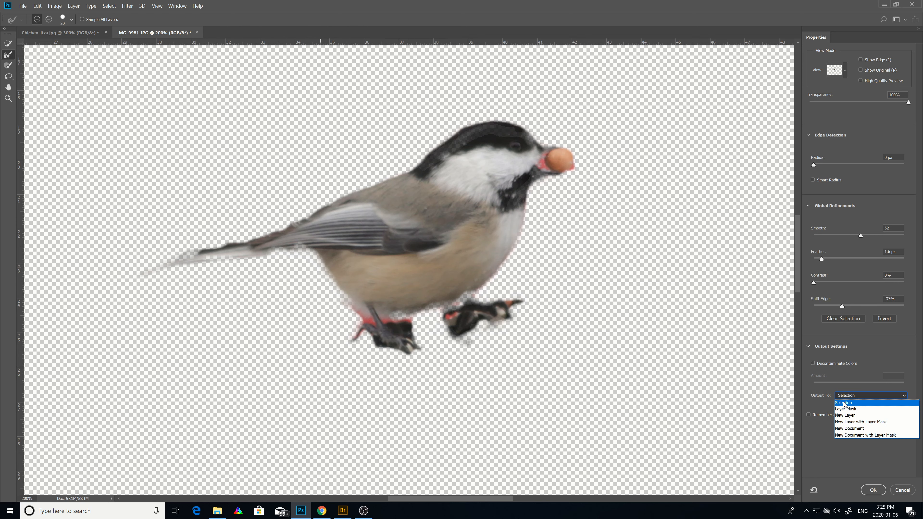
left_click(843, 403)
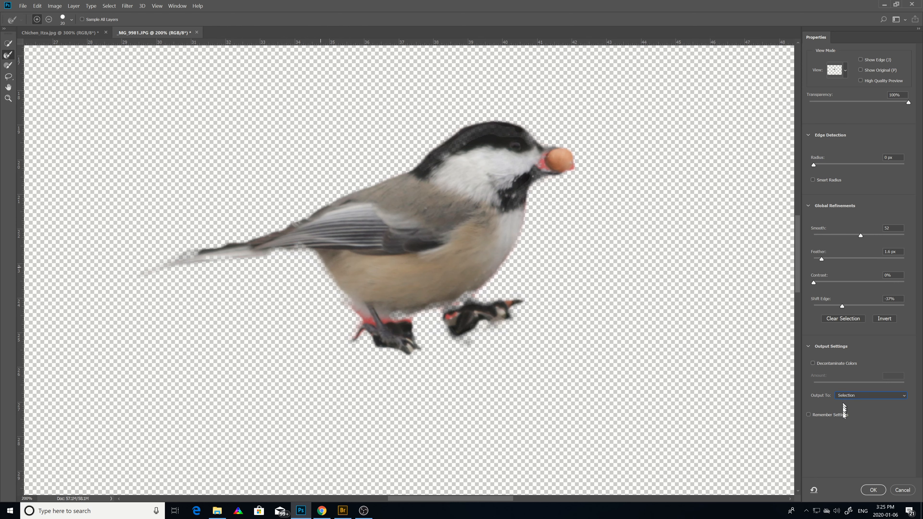
left_click(872, 489)
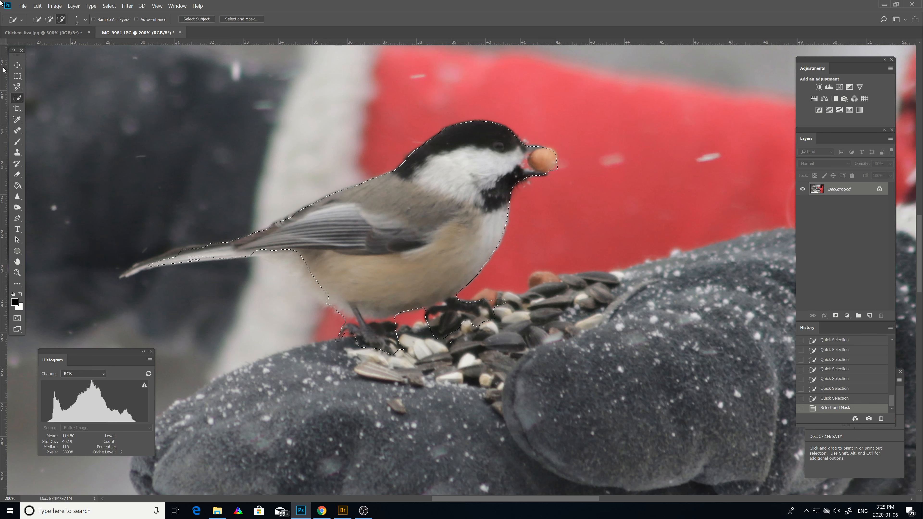
Save the bird selection in _MG_9981.JPG as a new channel named "bird".
left_click(109, 8)
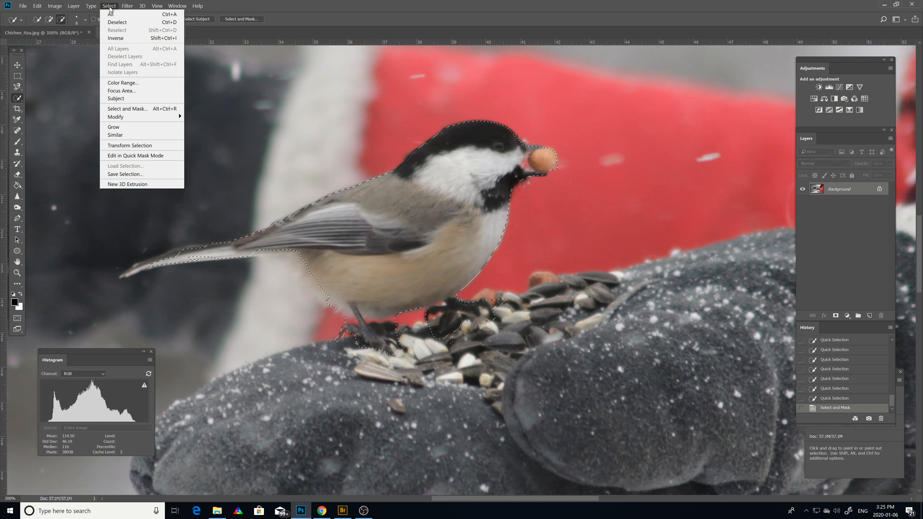
left_click(127, 174)
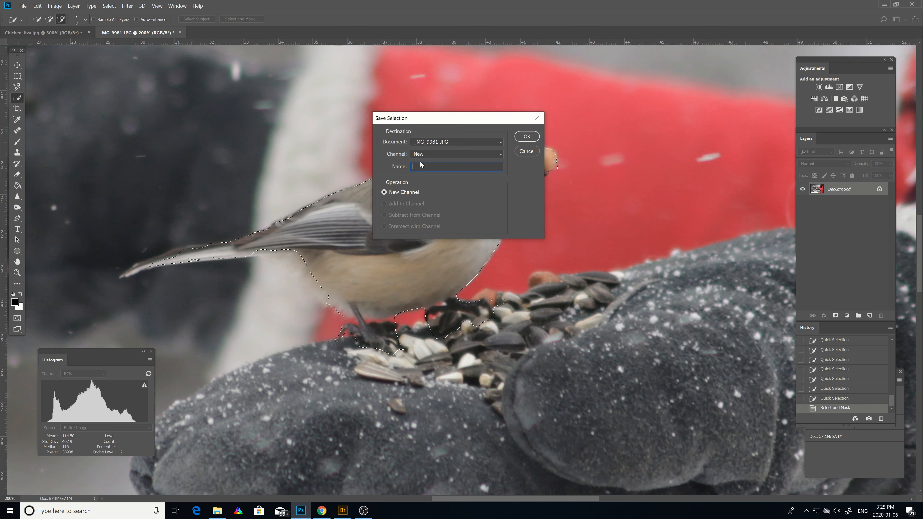
type("bird")
left_click(533, 138)
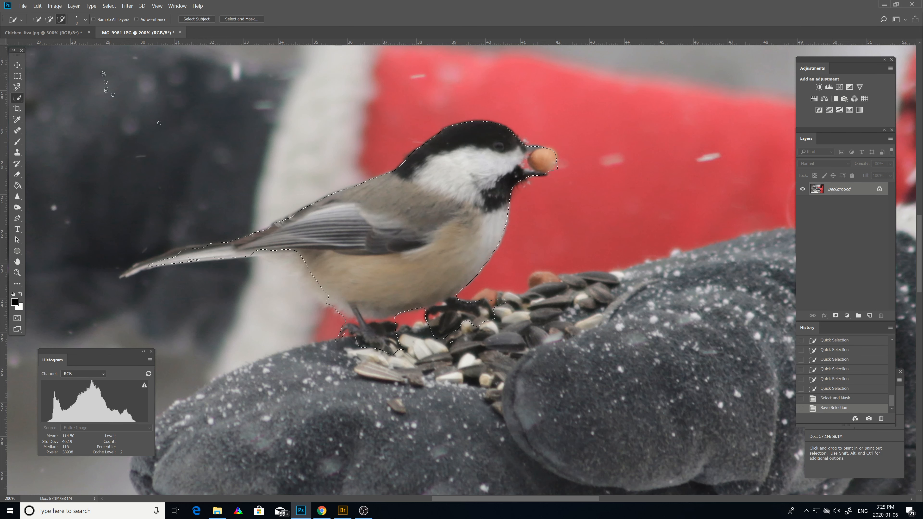
Examine the saved bird channel's mask in the channel list, then return to the RGB composite.
left_click(178, 6)
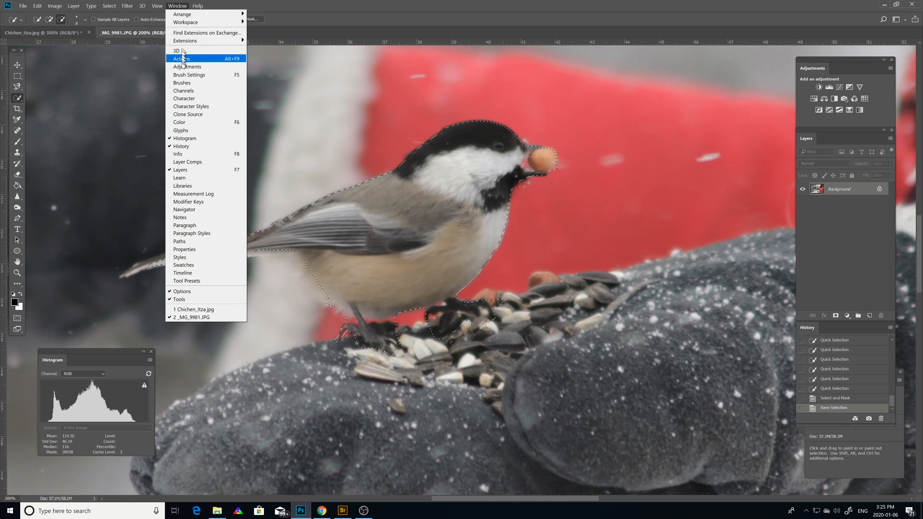
left_click(188, 91)
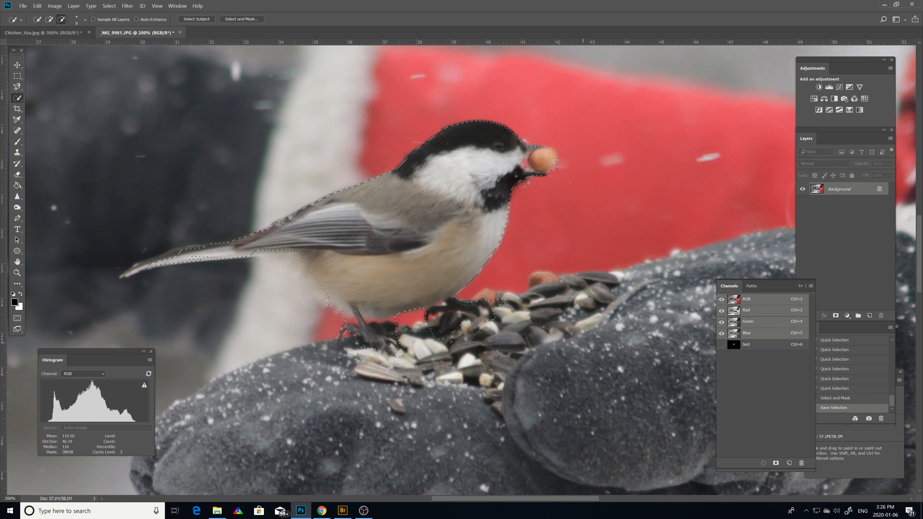
left_click(760, 342)
left_click(761, 343)
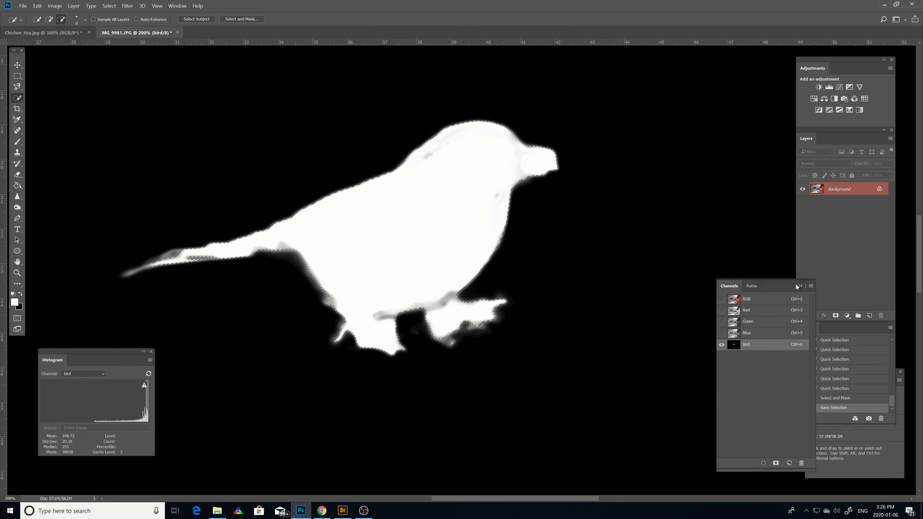
left_click(744, 300)
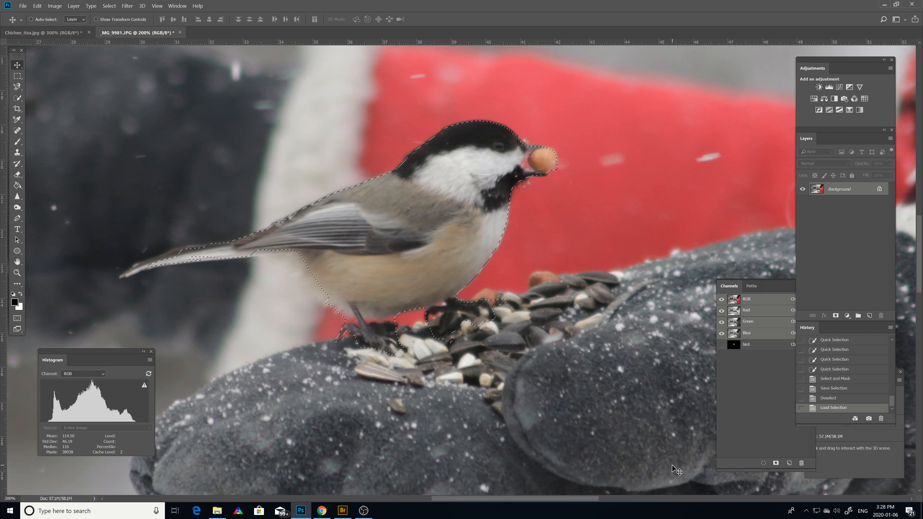
Deselect the bird and load the saved "bird" channel of _MG_9981.JPG as a new selection.
key("ctrl+d")
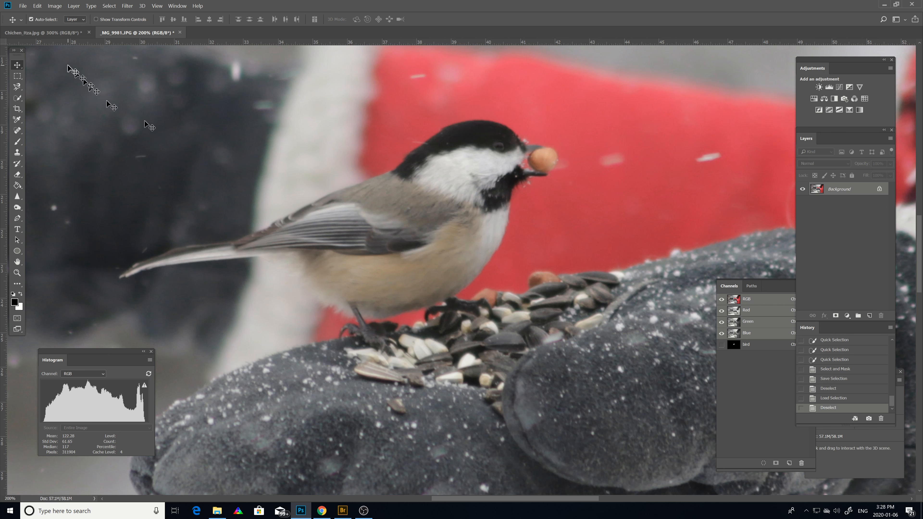
left_click(109, 7)
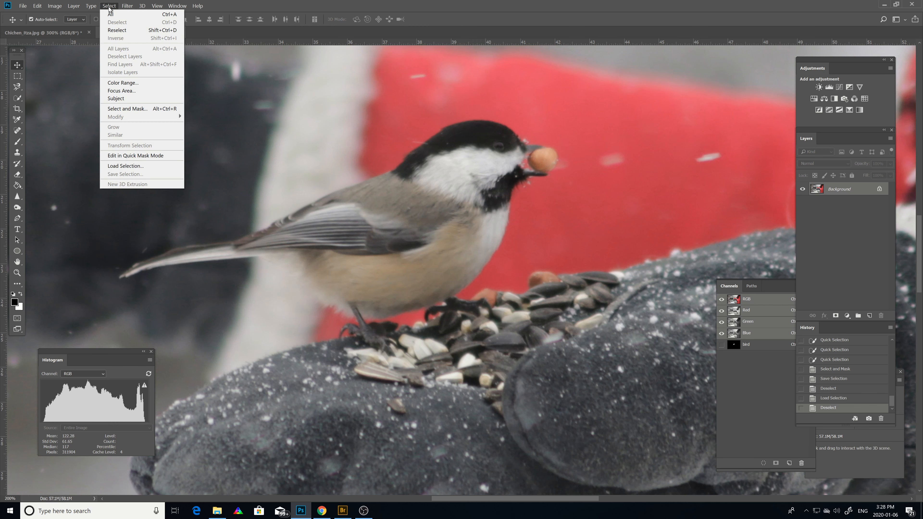
left_click(115, 167)
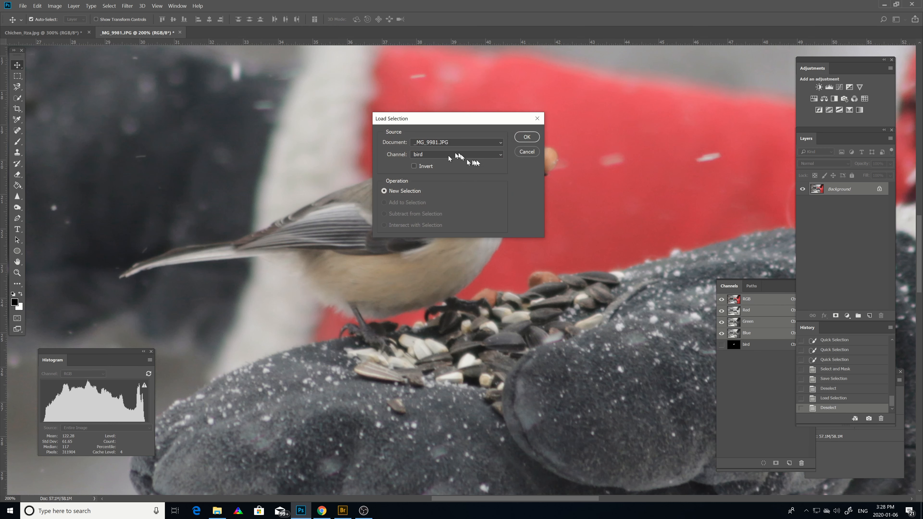
left_click(499, 156)
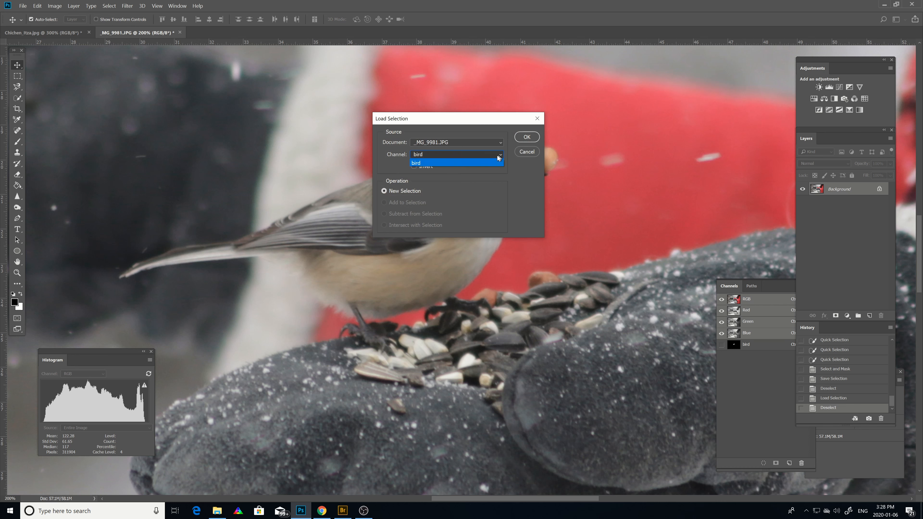
left_click(472, 163)
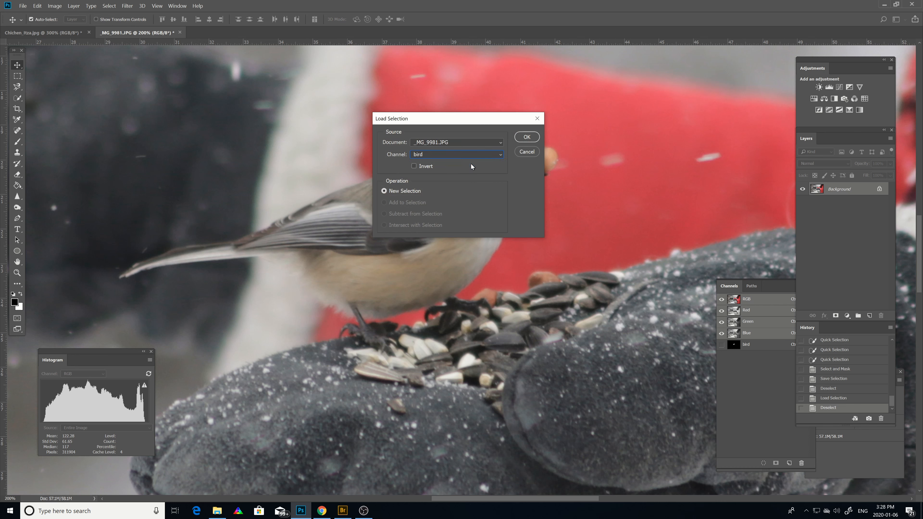
left_click(524, 141)
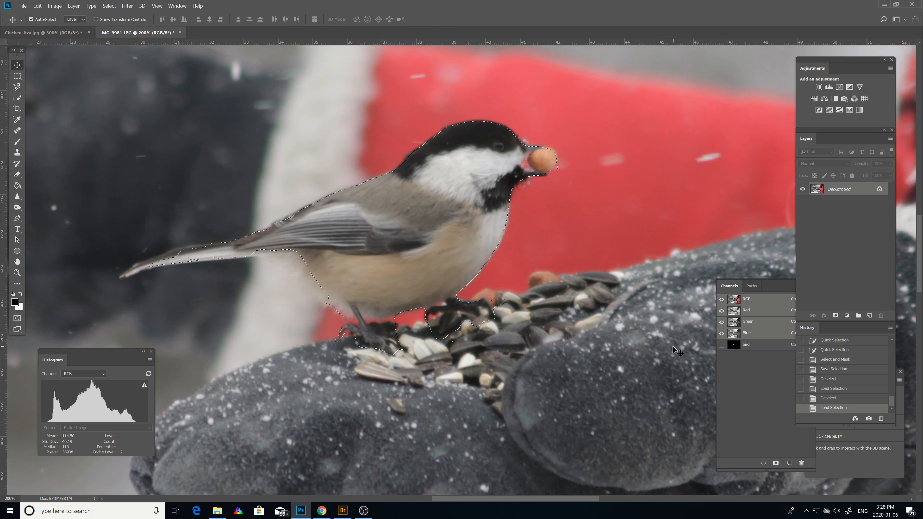